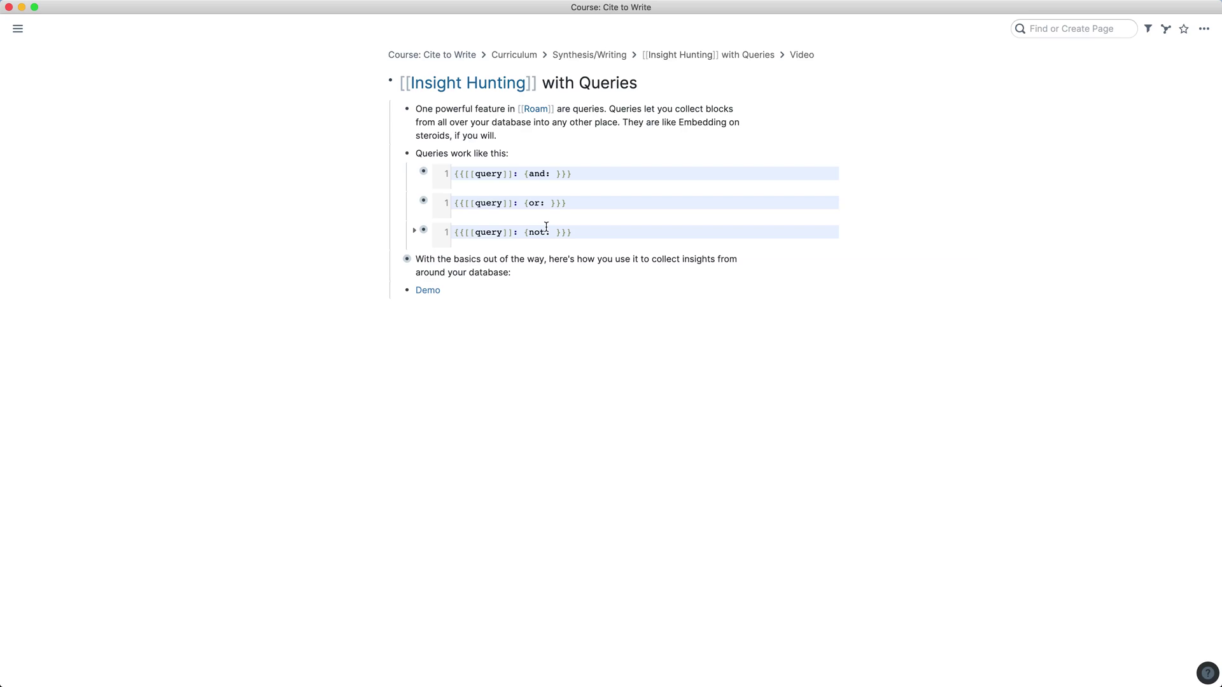
Step: Expand the and: example to show its two Example A and Example B results, then view its raw query
click(415, 175)
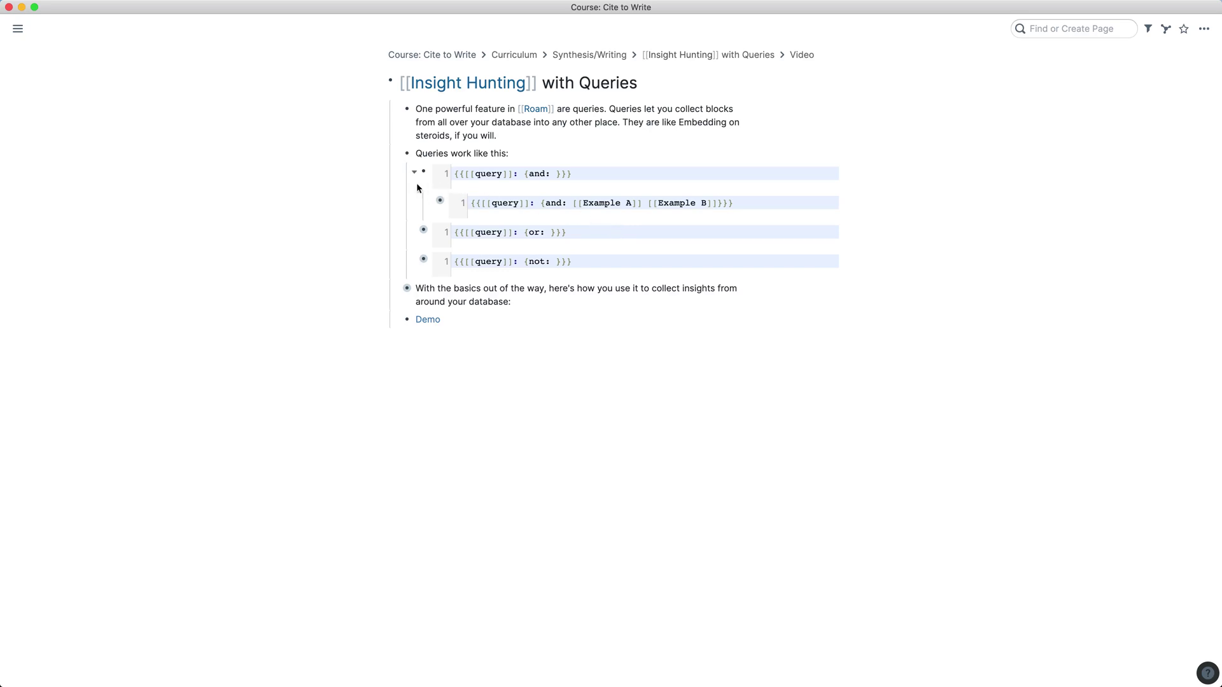
click(432, 203)
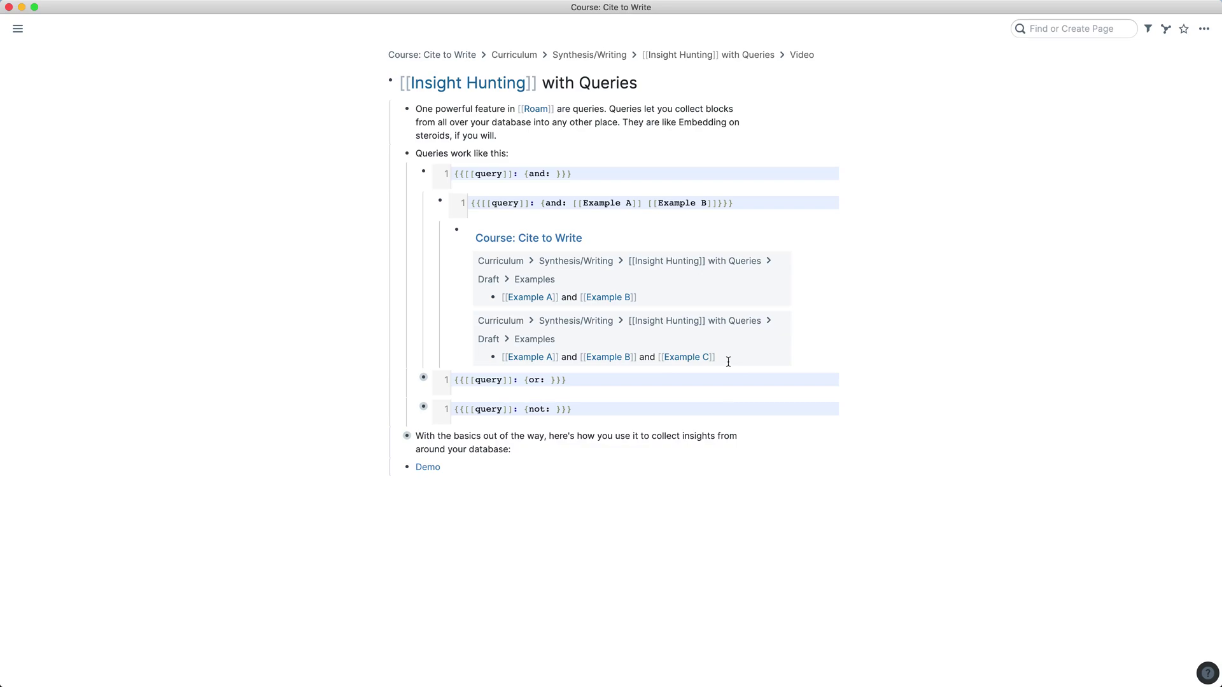
click(642, 234)
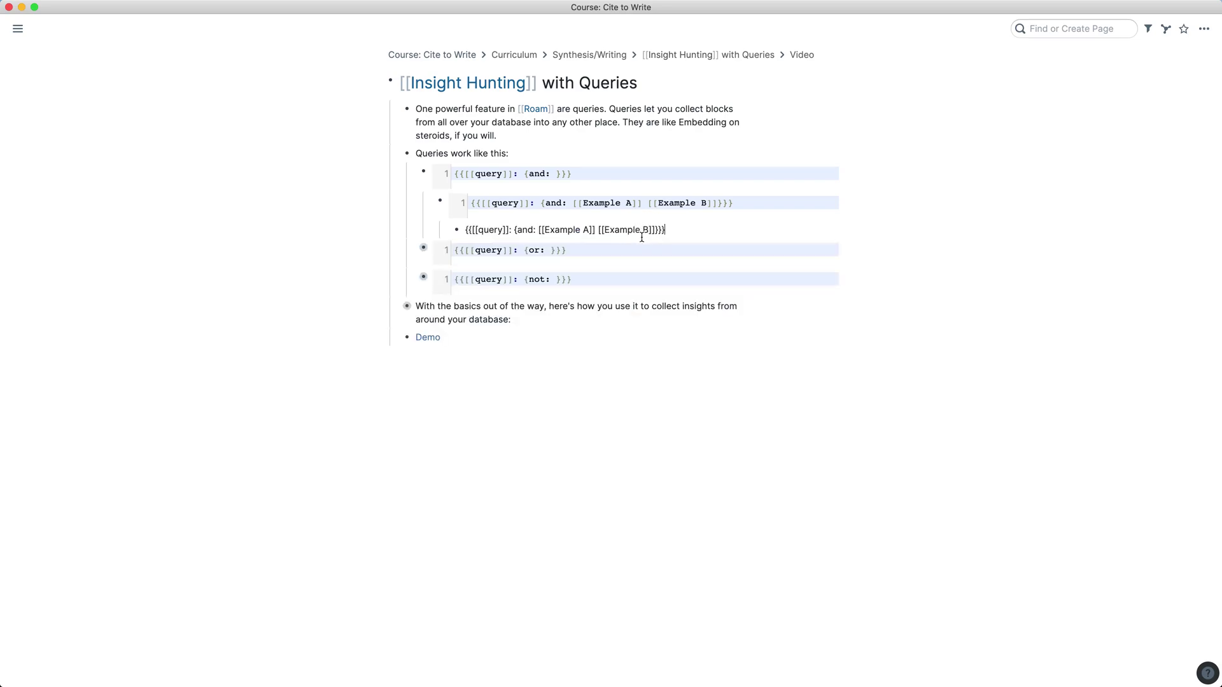
click(680, 229)
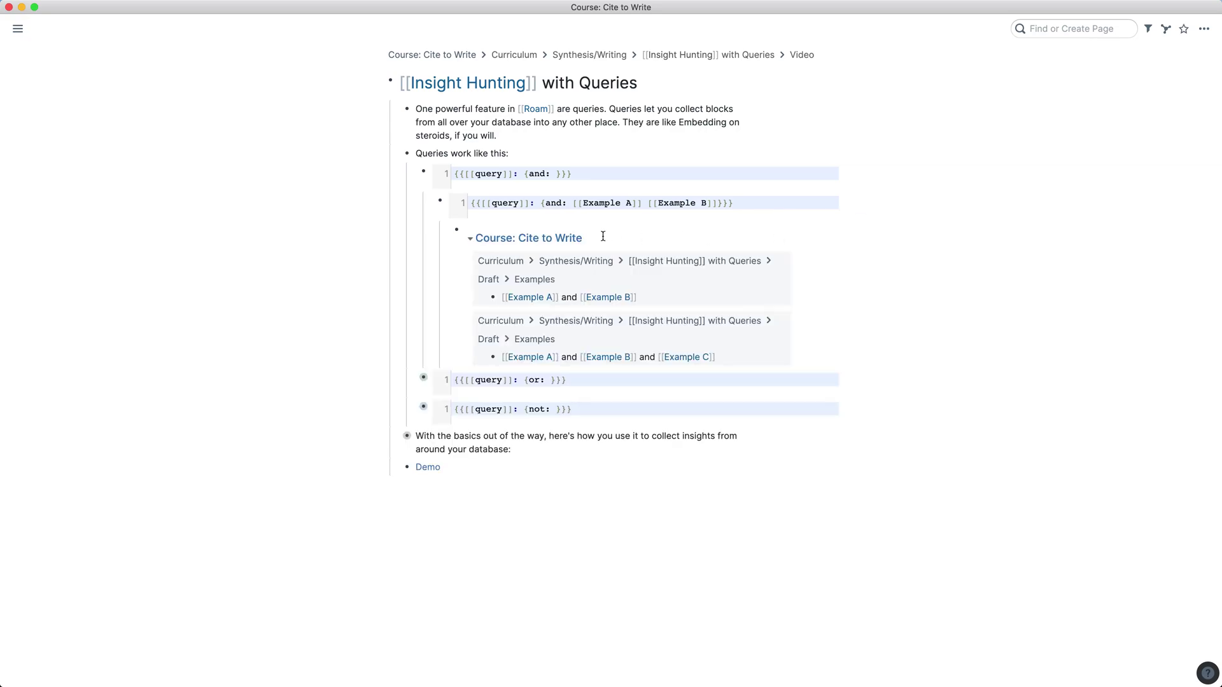
Step: Fold the and: results and expand the or: example, previewing then hiding its Example A or D results
click(432, 205)
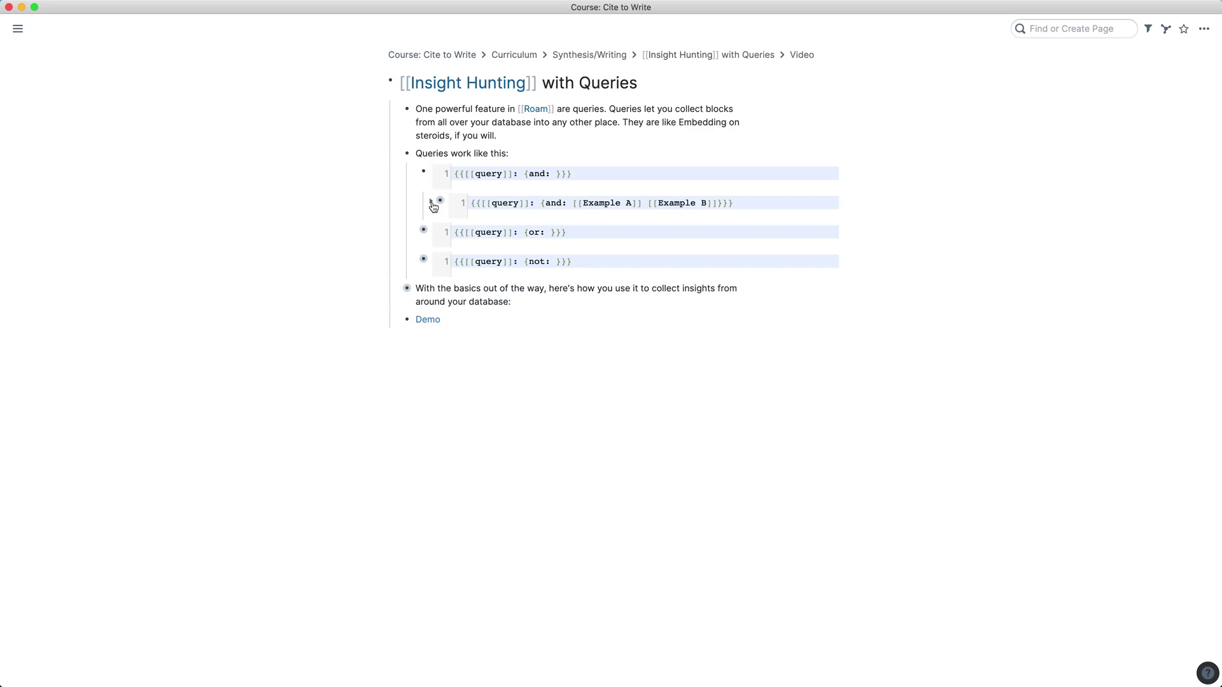
click(414, 233)
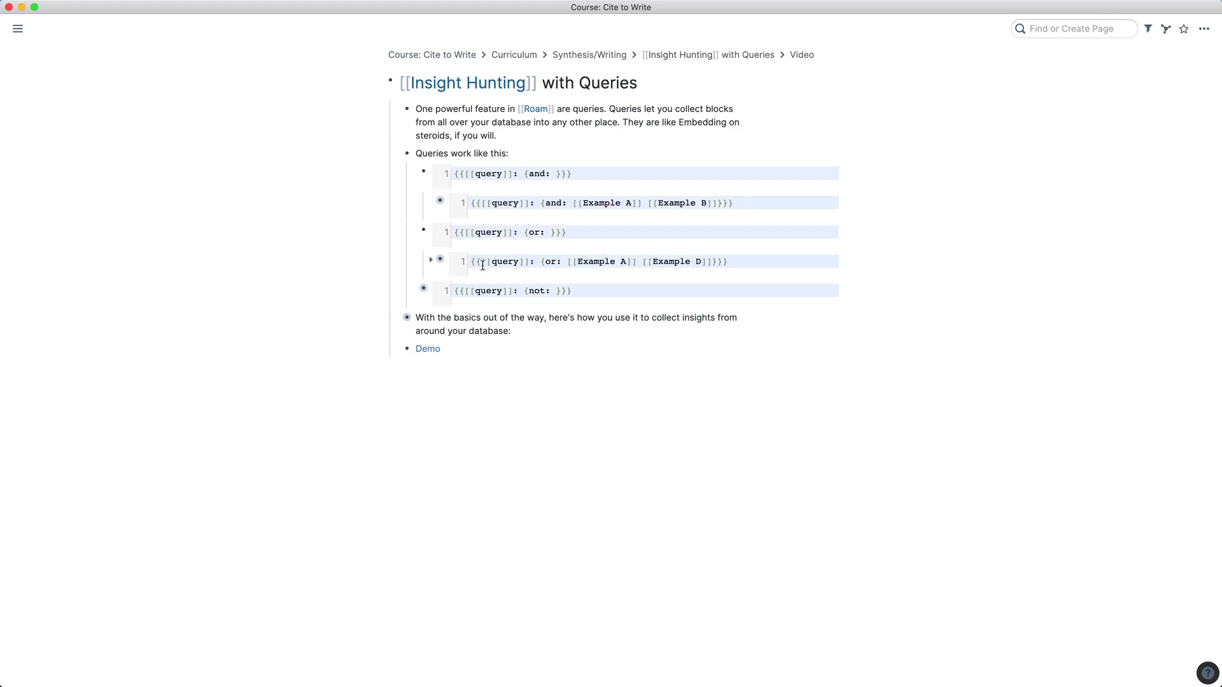
click(431, 261)
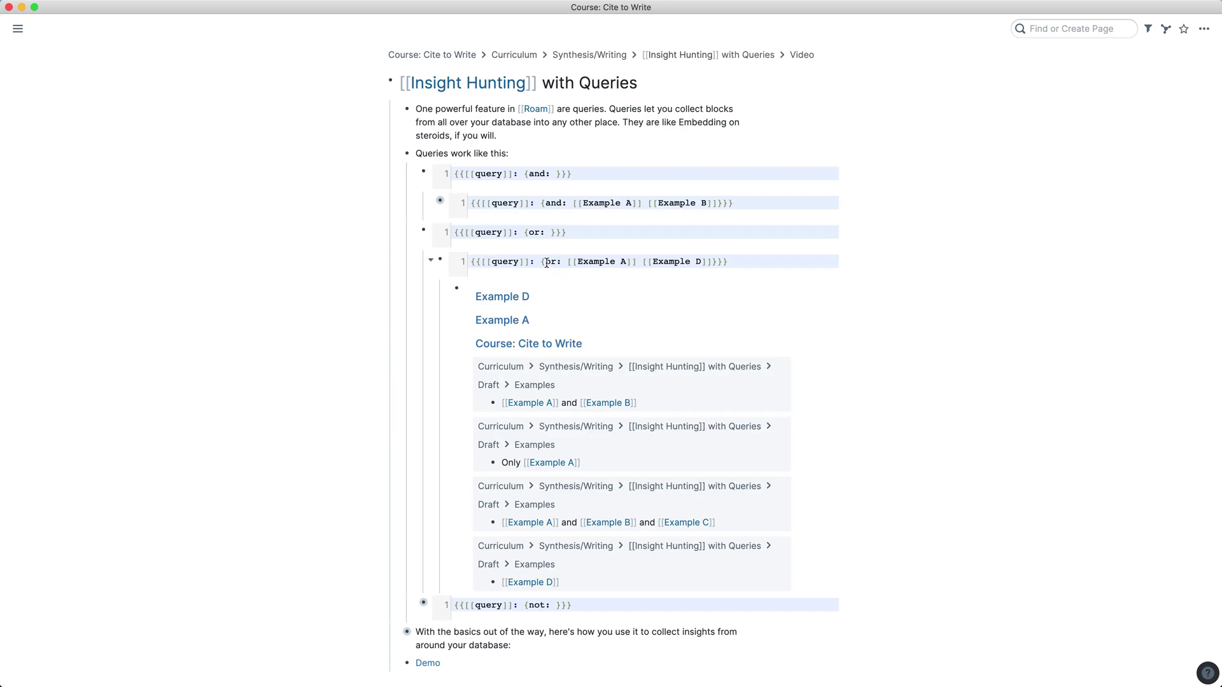
scroll(624, 389, down, 1)
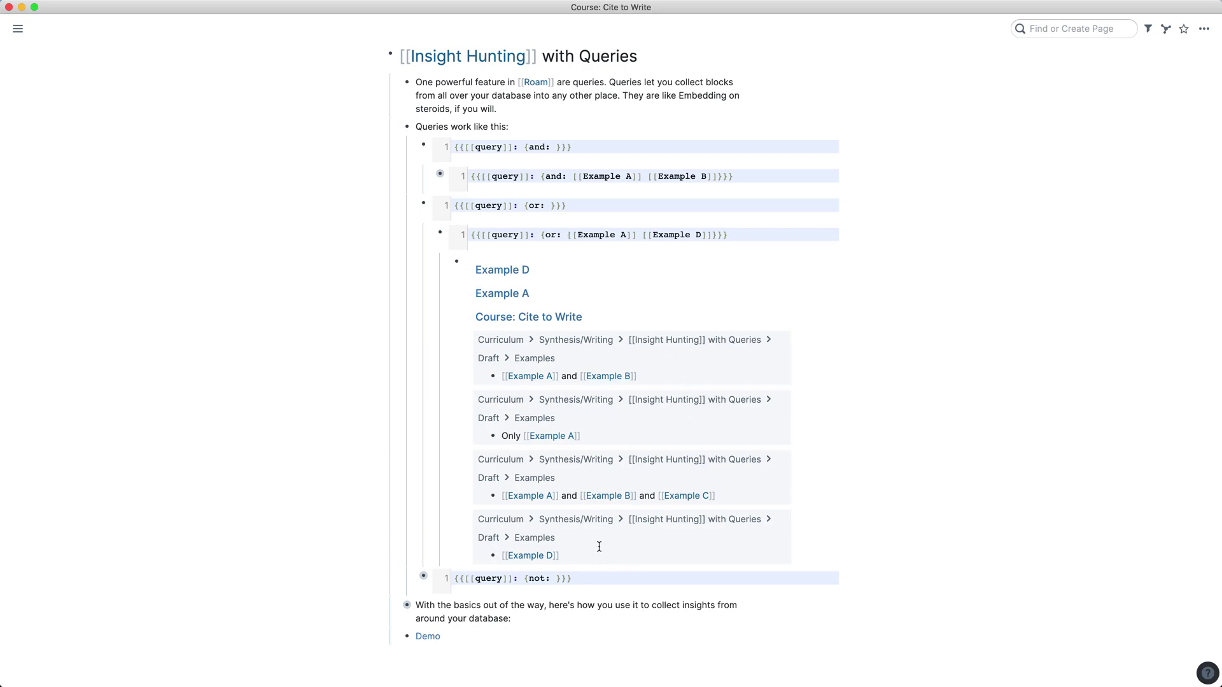
click(431, 234)
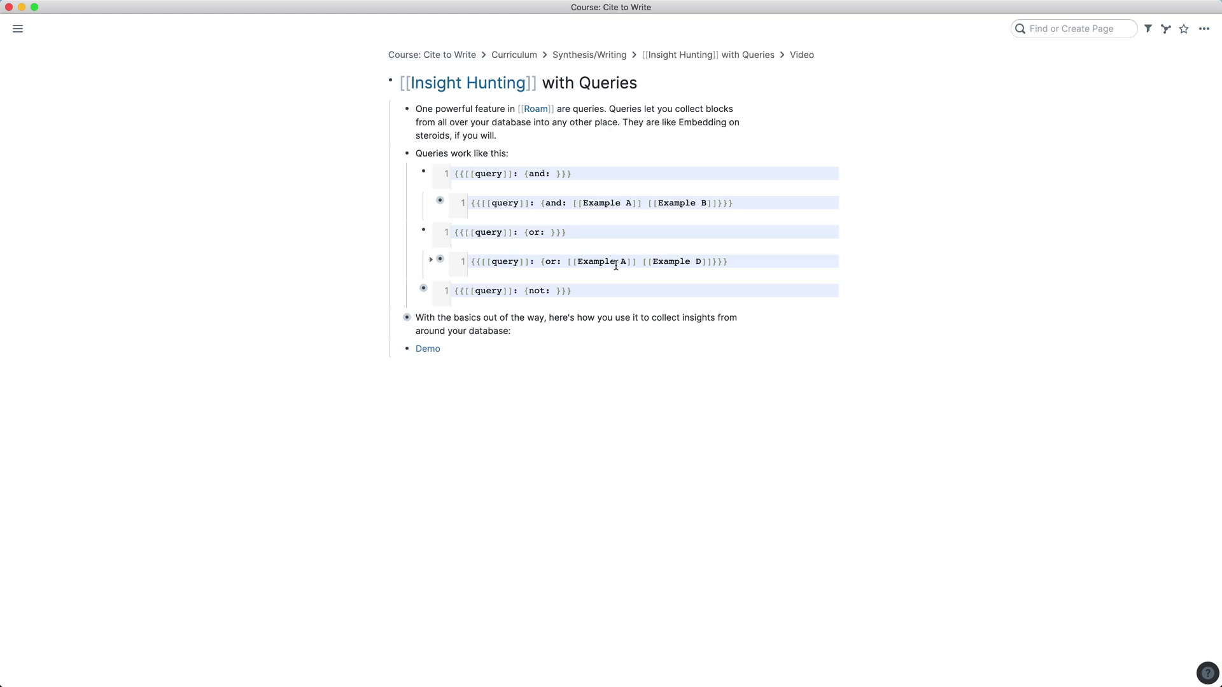
Step: Expand the not: block and briefly re-show the or-query results for comparison
click(413, 292)
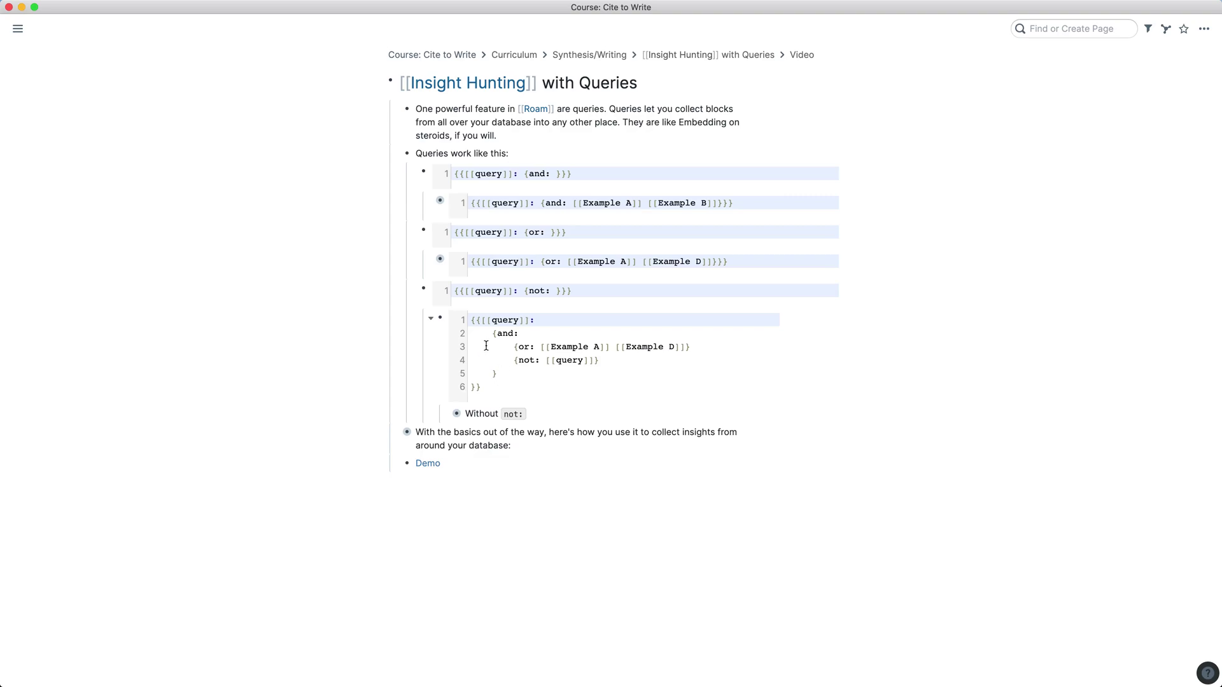
click(429, 261)
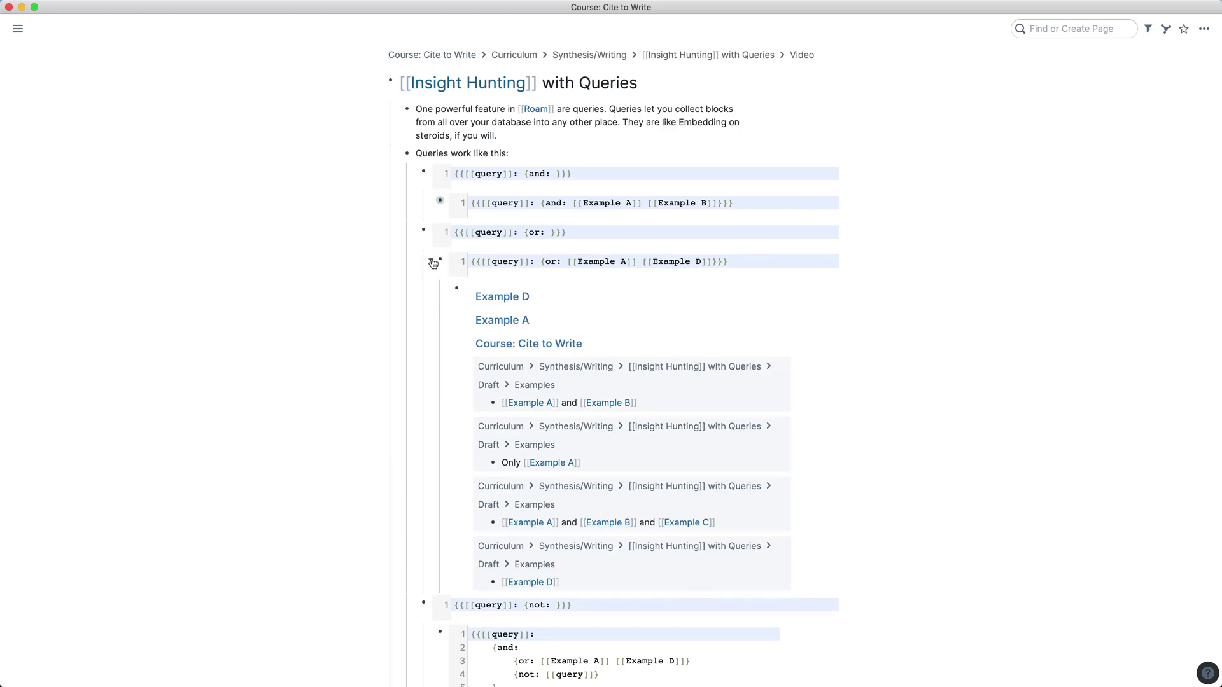
click(433, 263)
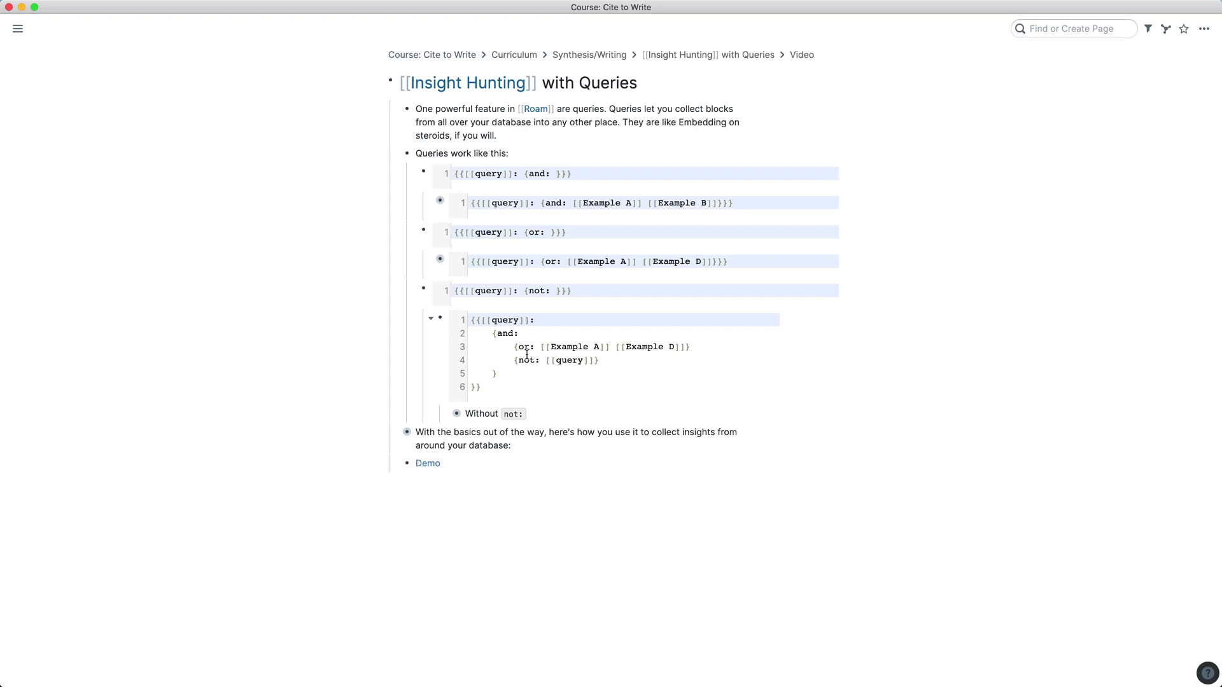
Step: Compare the 'Without not:' query results, then fold them away
click(448, 417)
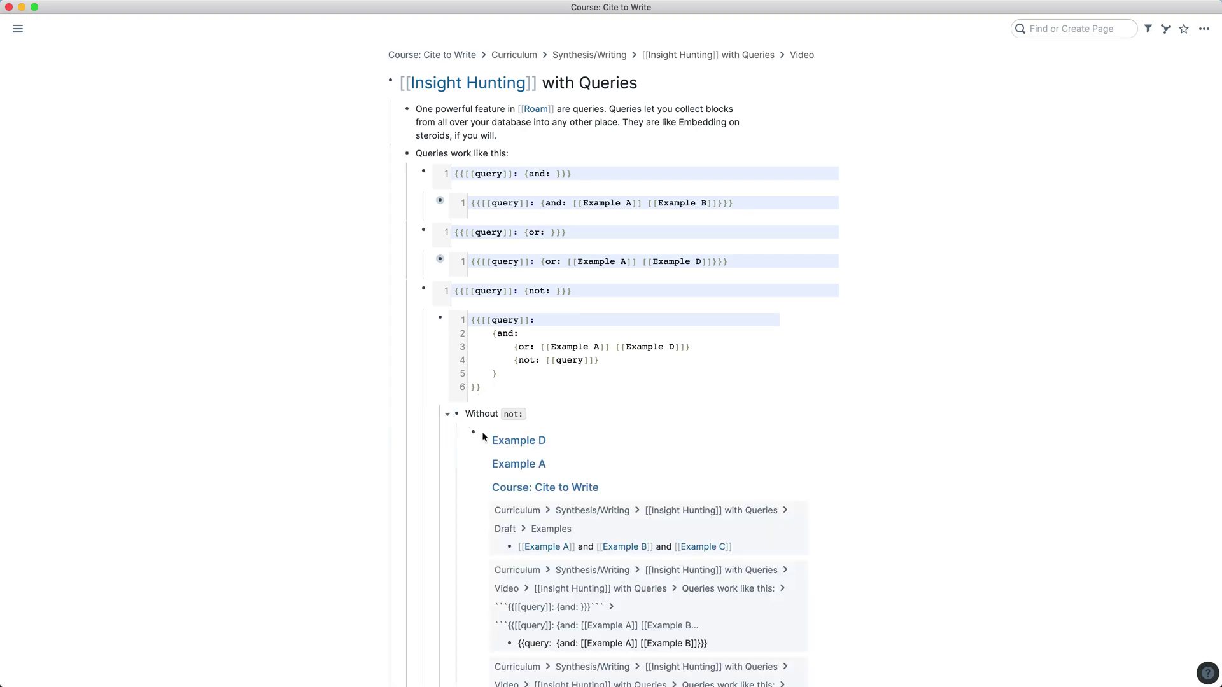
scroll(517, 495, down, 5)
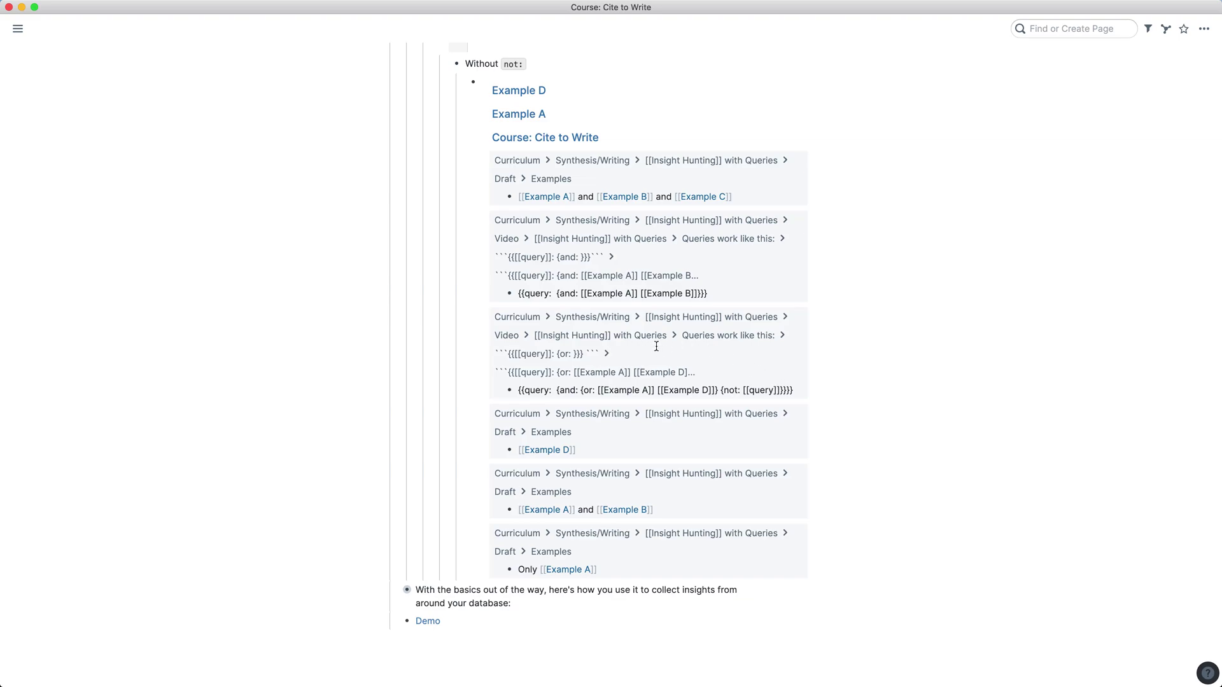
scroll(699, 355, up, 3)
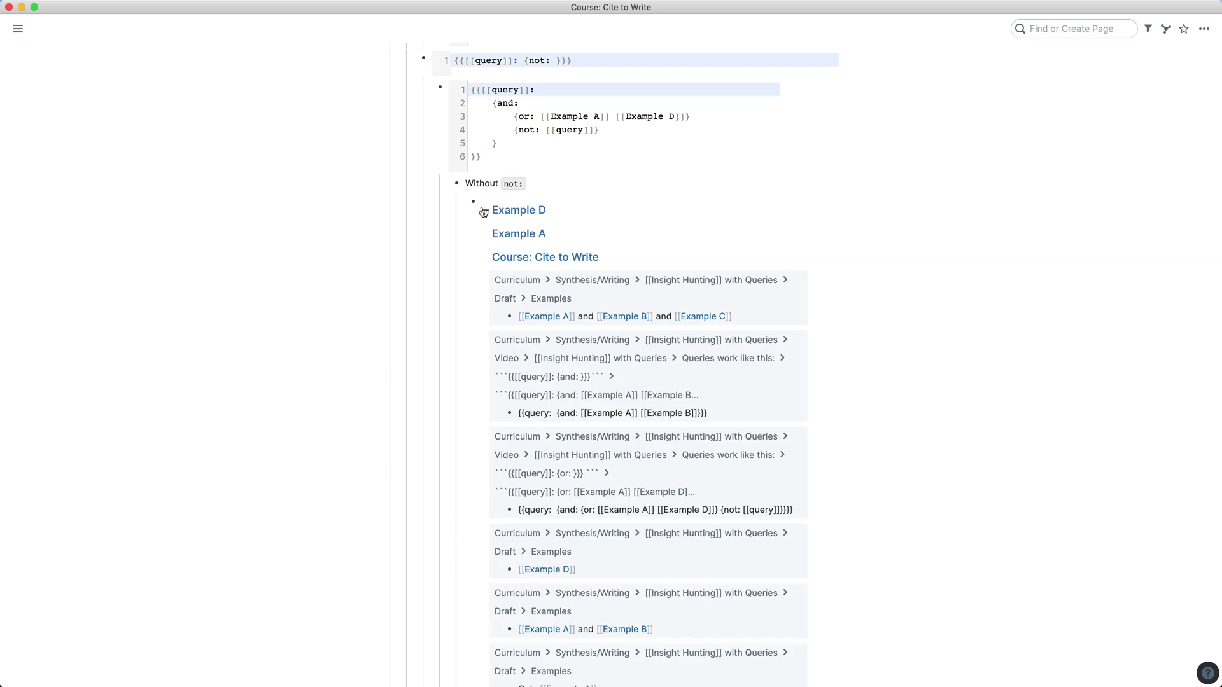
click(448, 186)
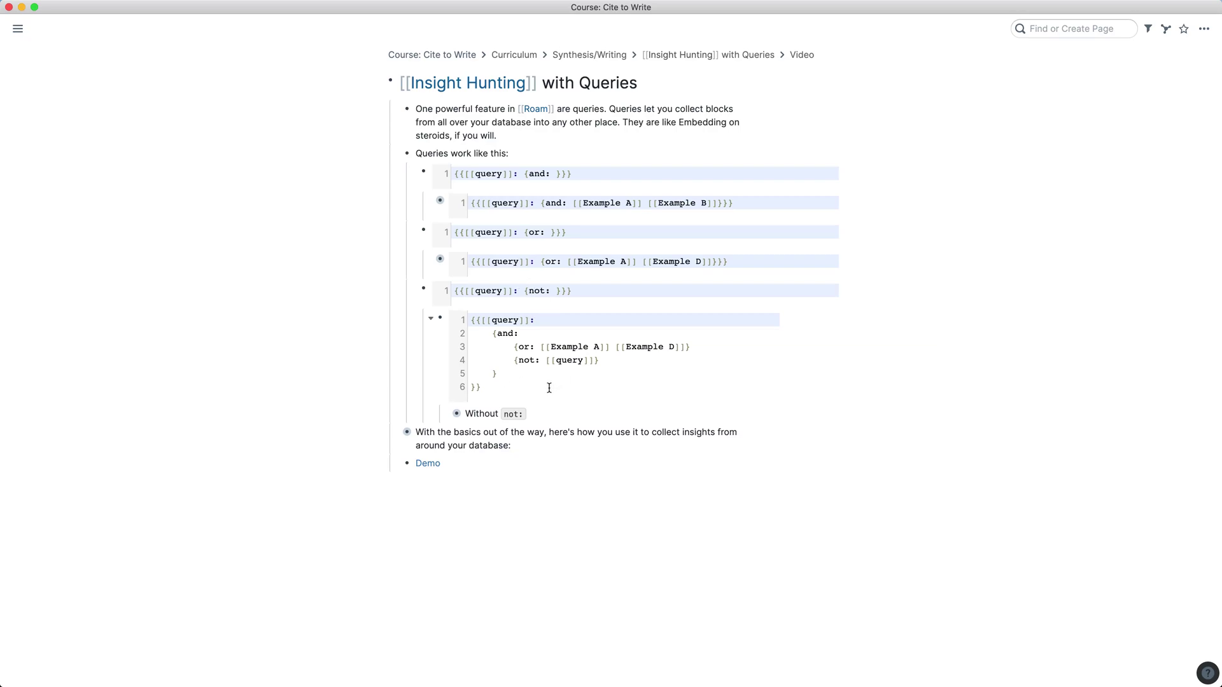
click(448, 416)
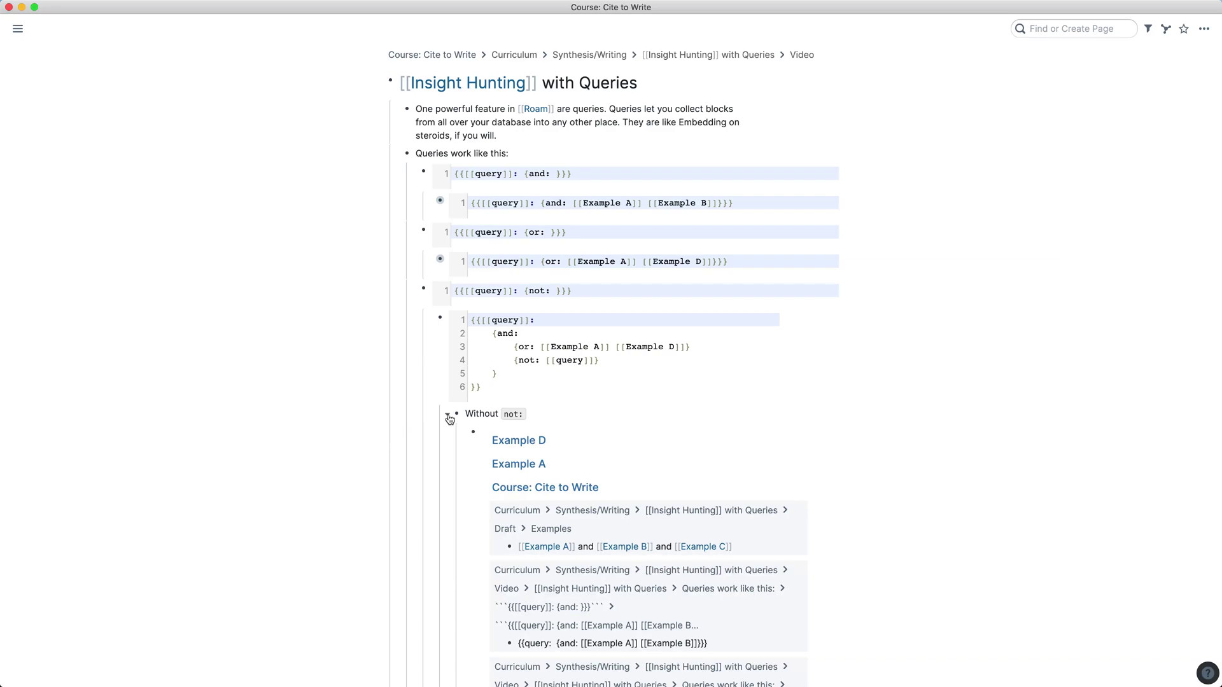
scroll(449, 419, down, 5)
scroll(450, 418, up, 2)
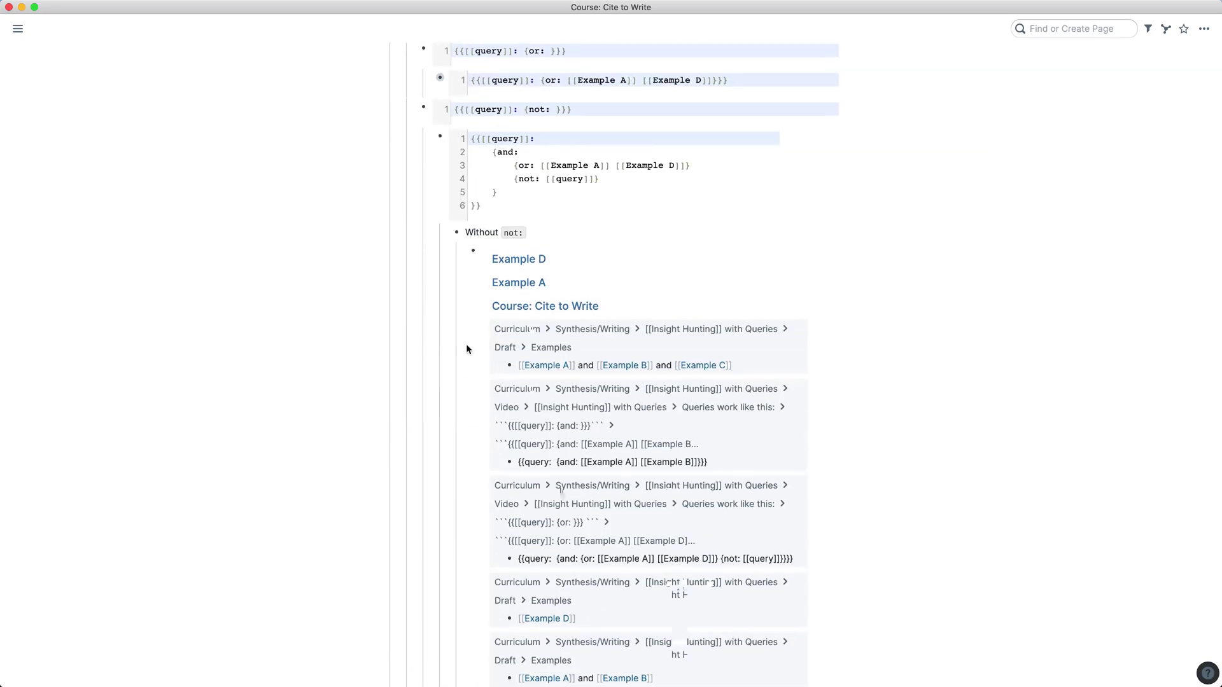
click(431, 137)
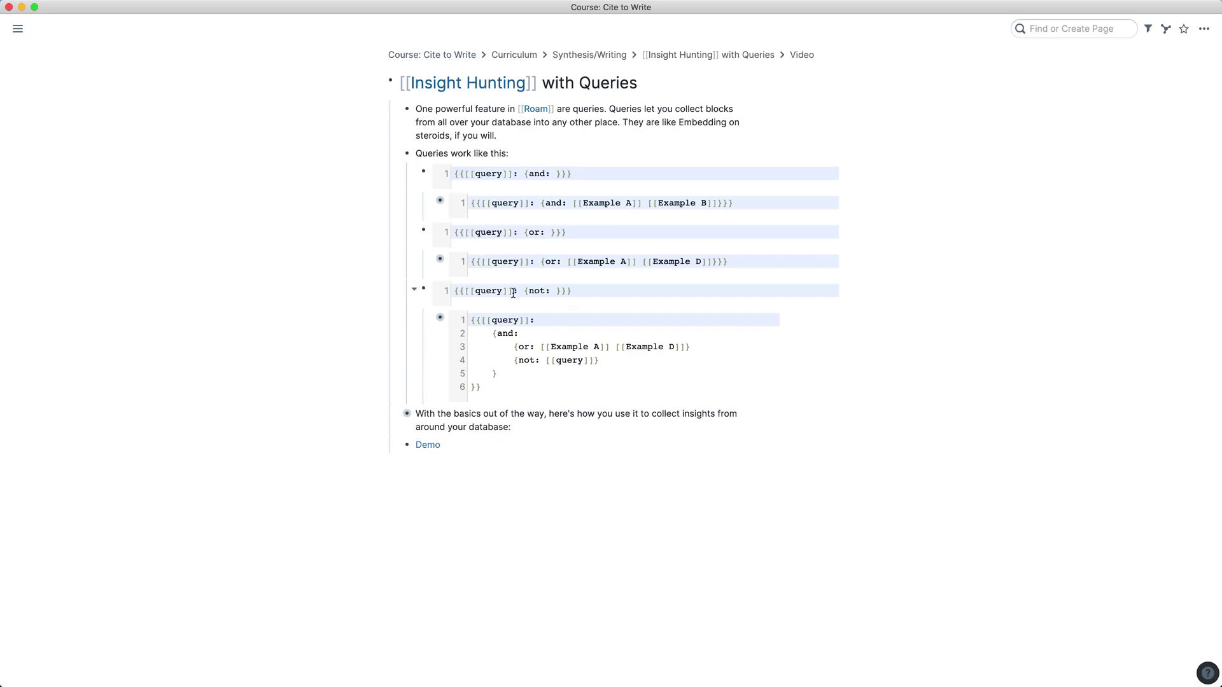
Step: Fold the not: example and expand the 'With the basics…' Looking Glass steps, reviewing the one-line-query note
click(414, 291)
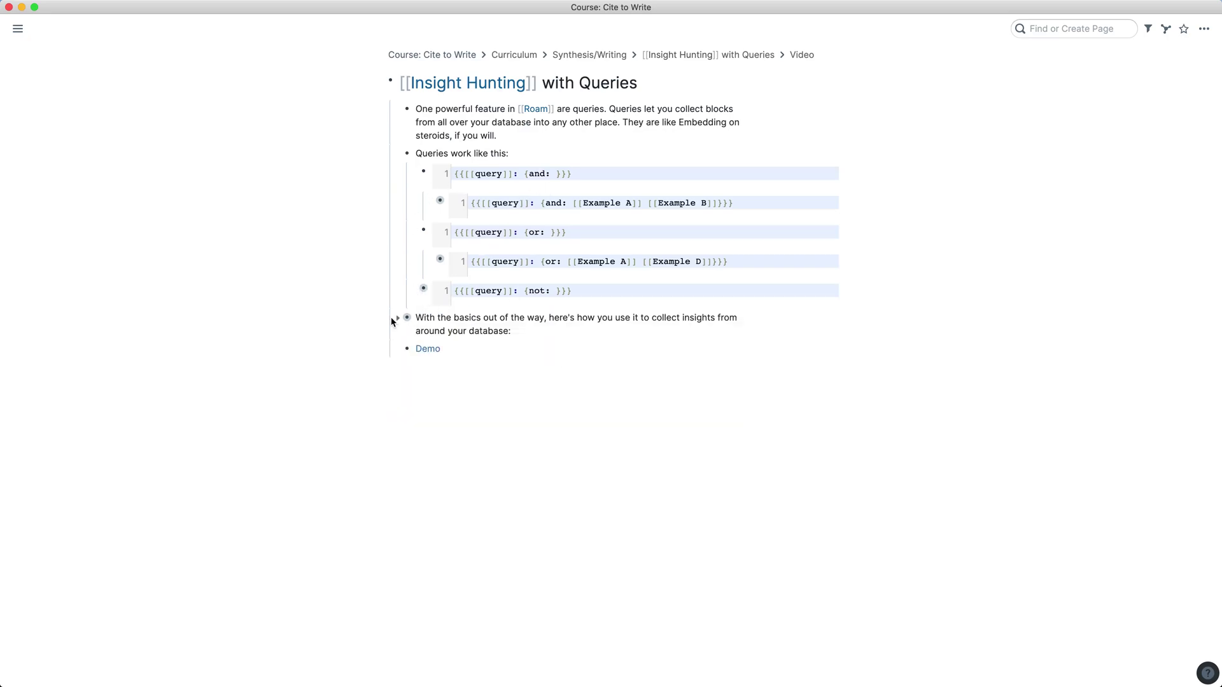
click(397, 321)
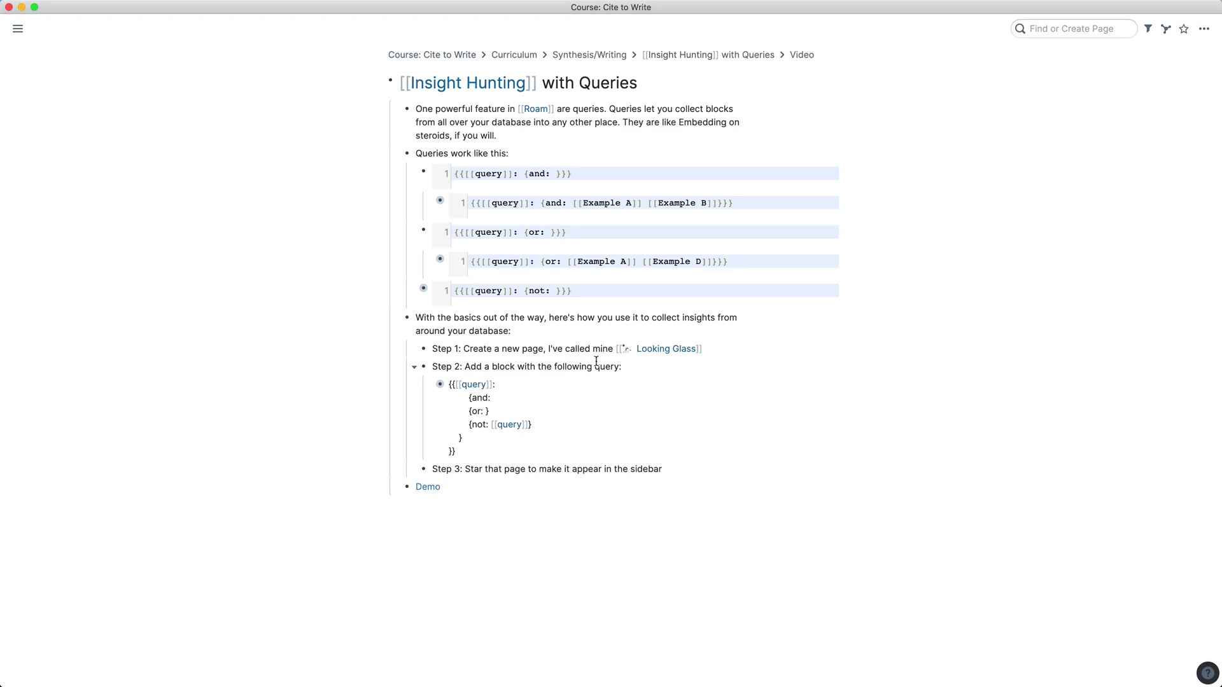
drag(463, 349, 606, 349)
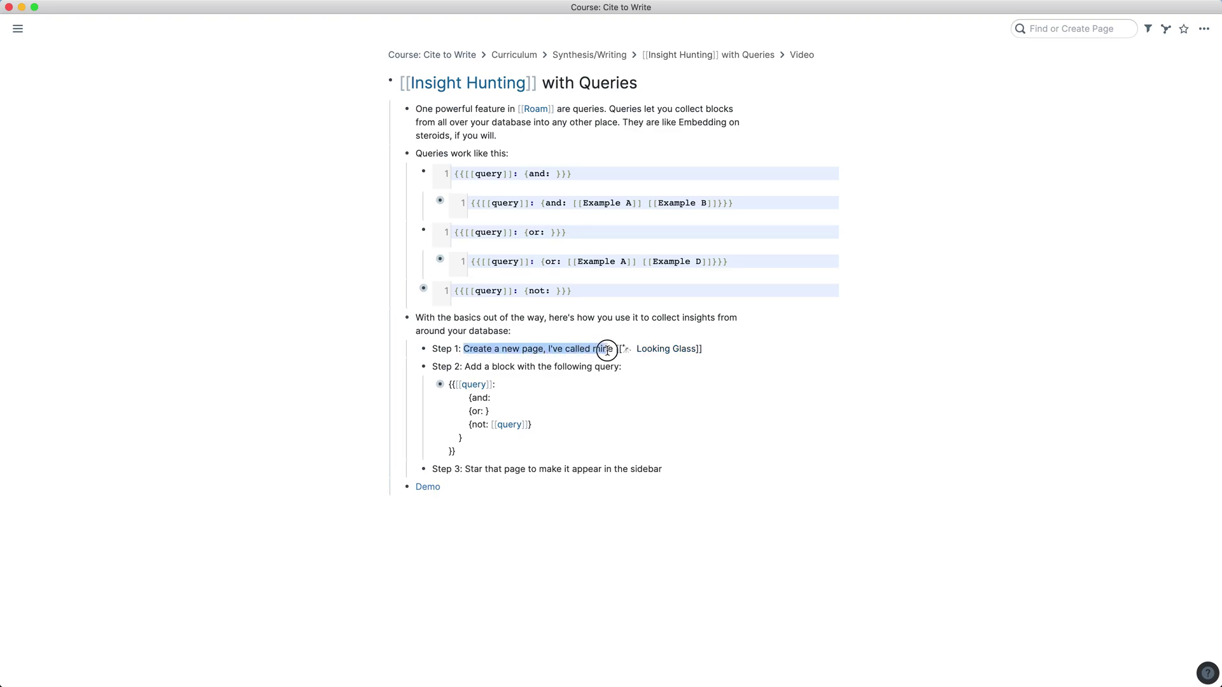
click(793, 372)
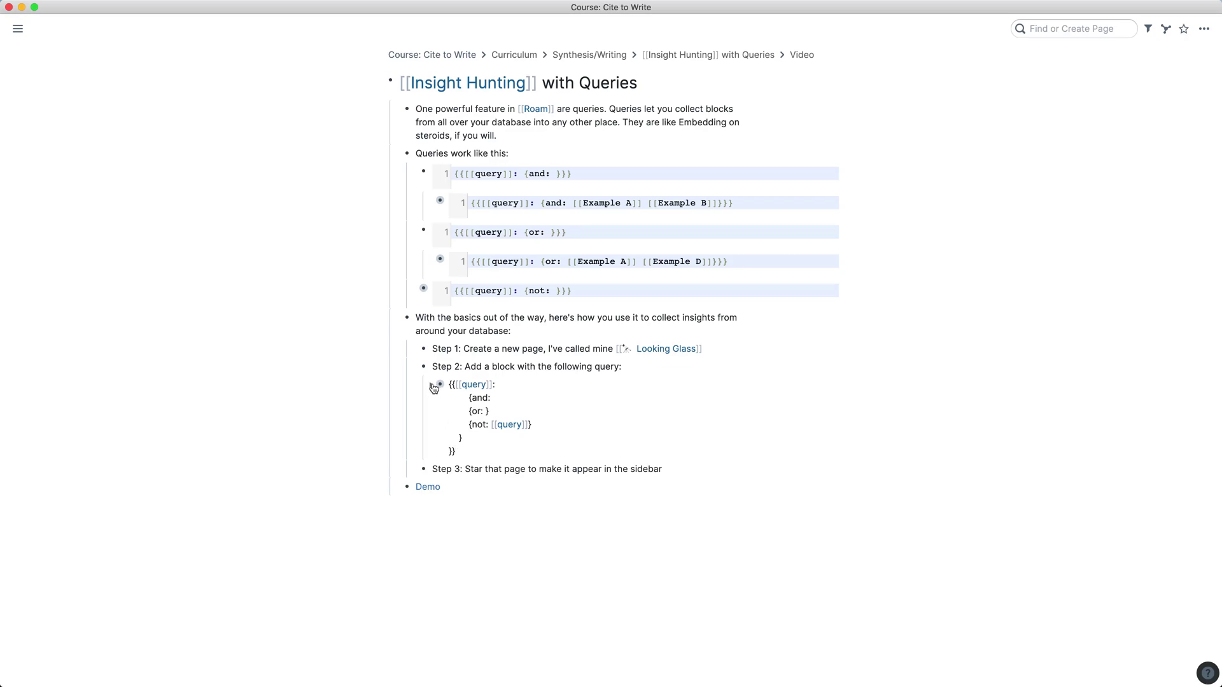
click(431, 386)
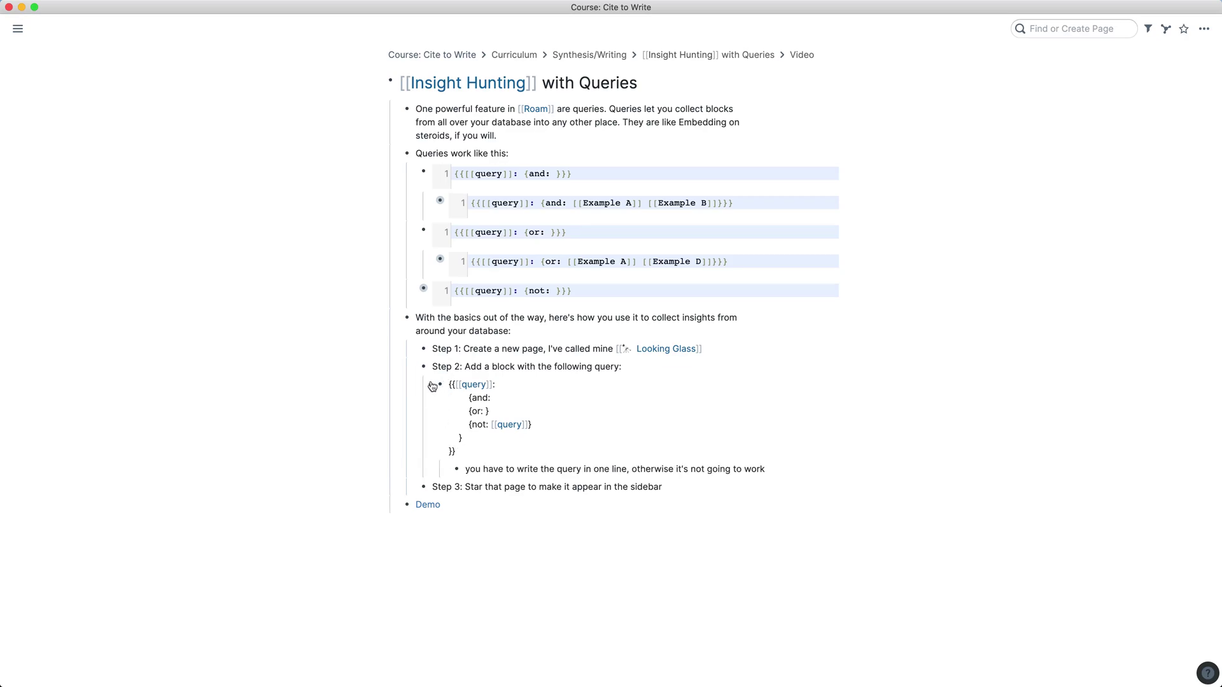
click(433, 387)
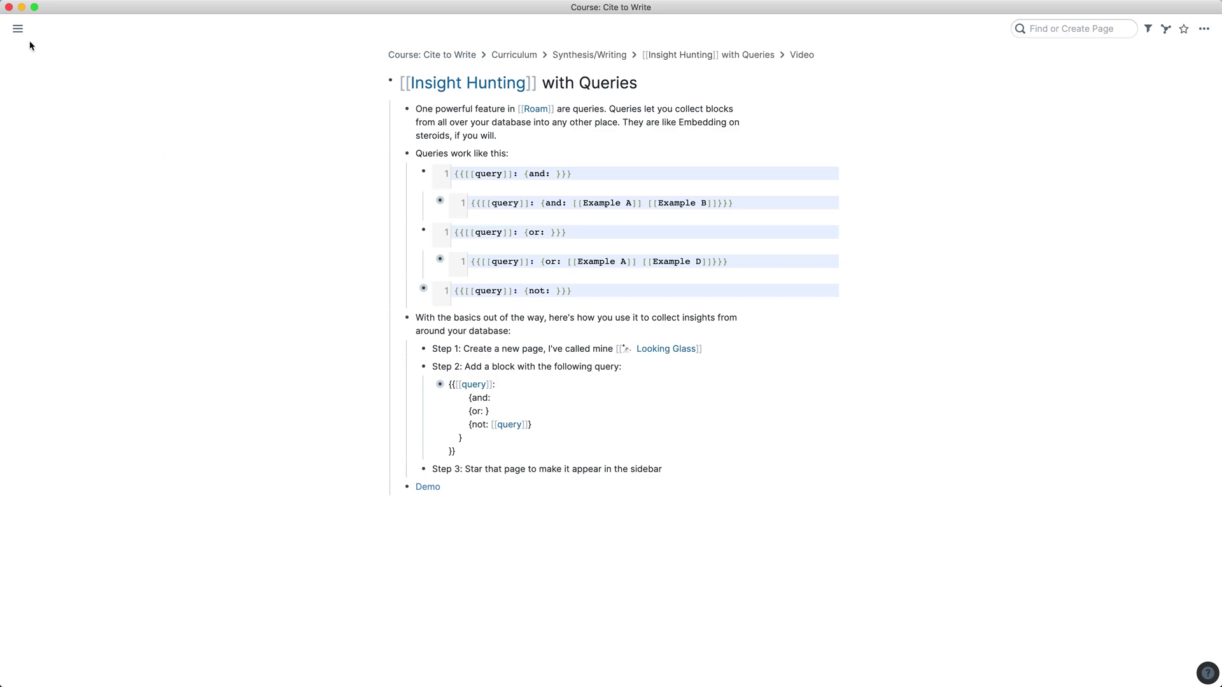
Step: Open the starred Looking Glass page and inspect its Material query for Zettelkasten and the not: query clause
mouse_move(19, 31)
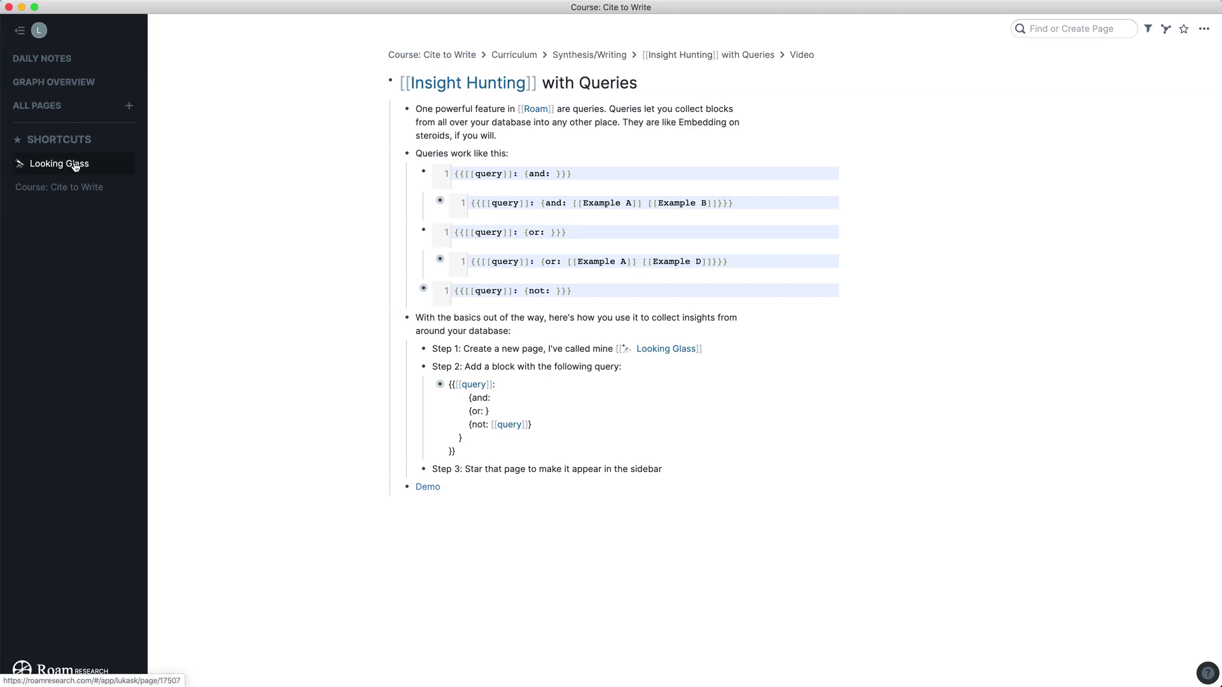
click(75, 166)
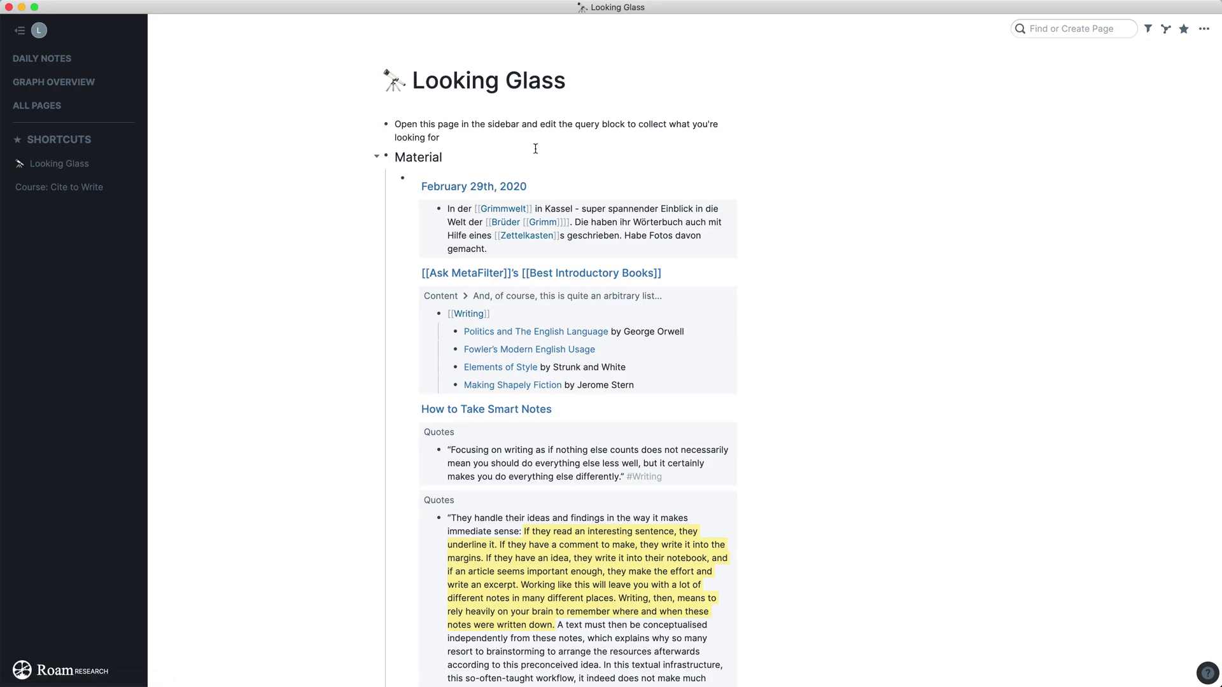
click(583, 173)
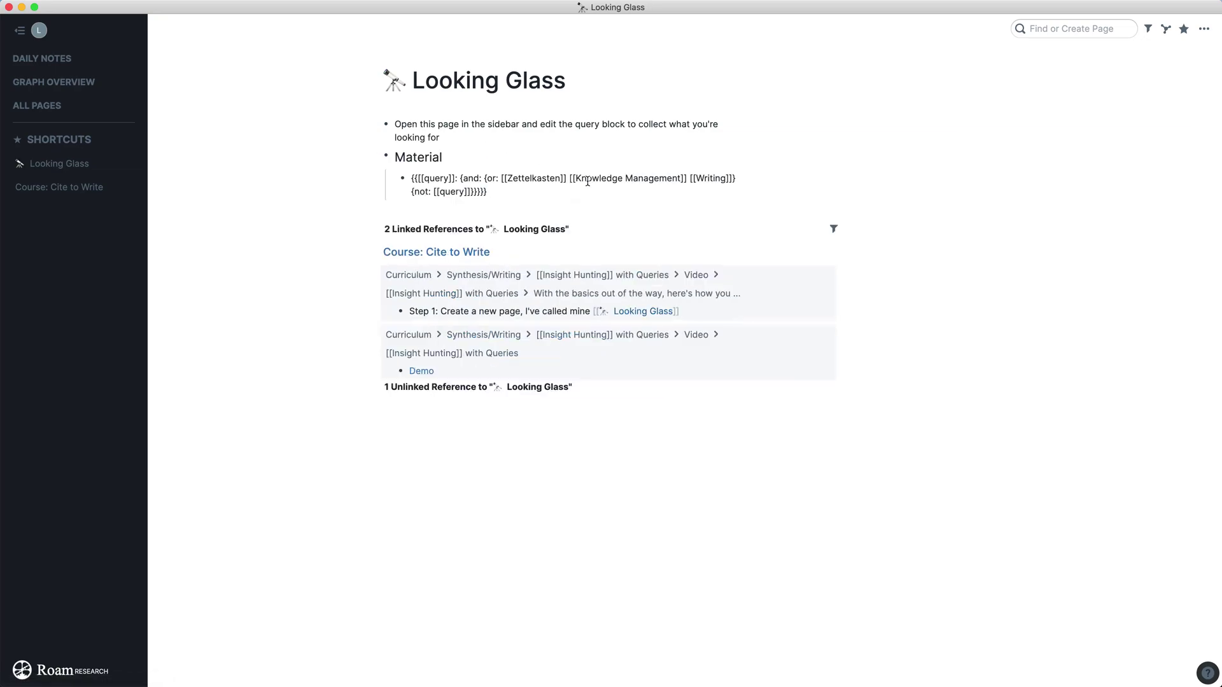
double_click(530, 178)
click(711, 179)
double_click(454, 191)
click(769, 144)
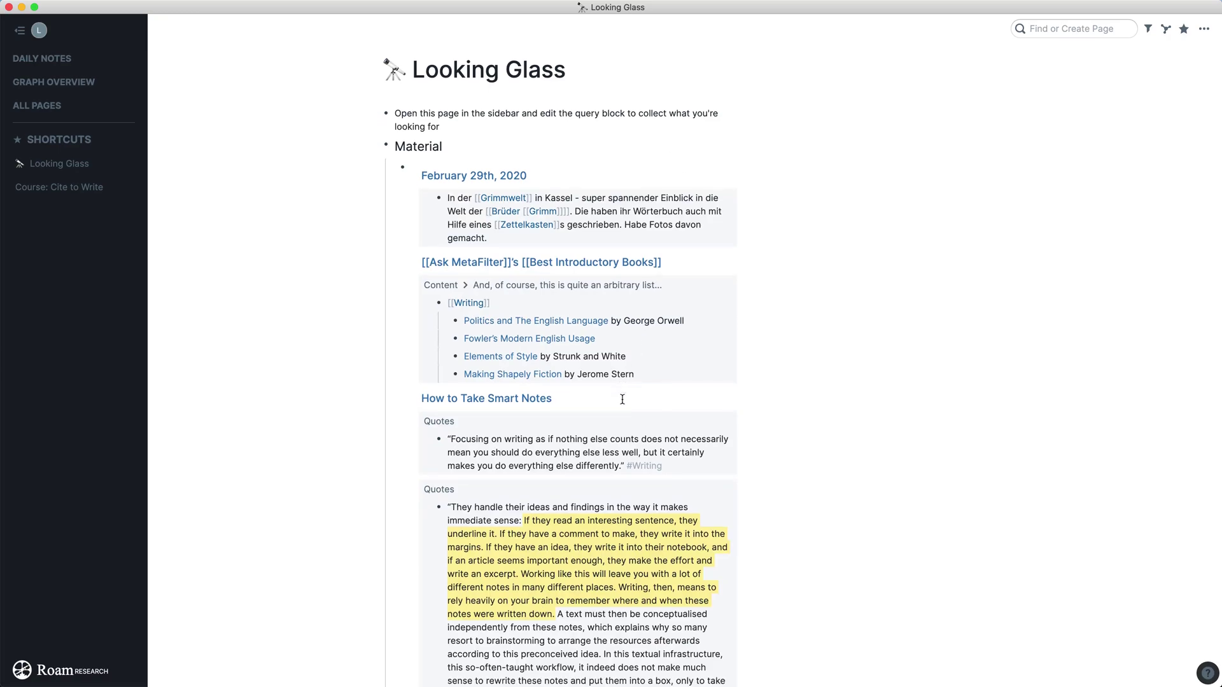
scroll(622, 399, down, 3)
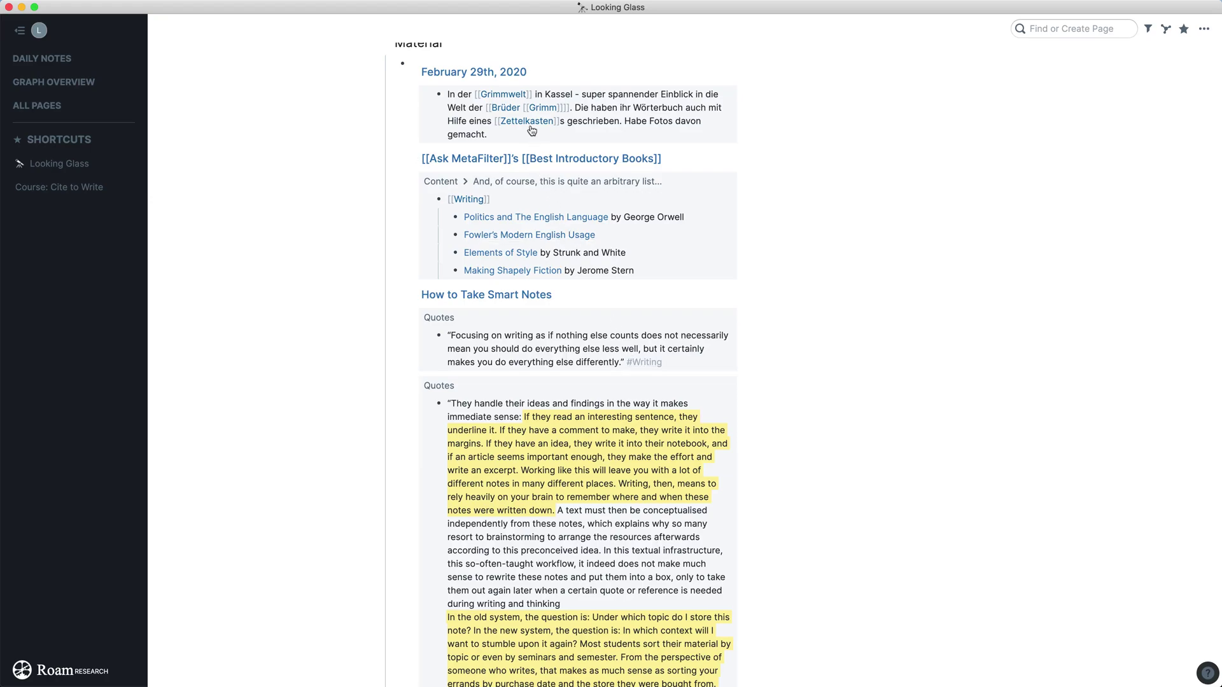
scroll(576, 356, down, 8)
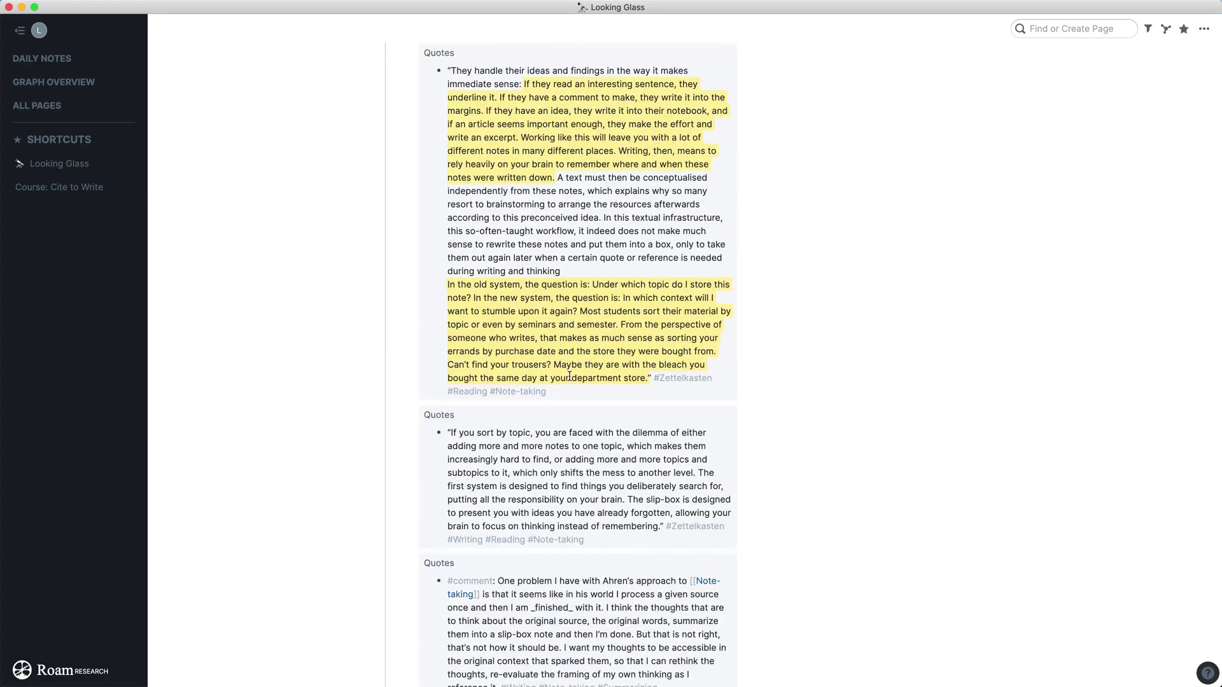
scroll(569, 376, down, 3)
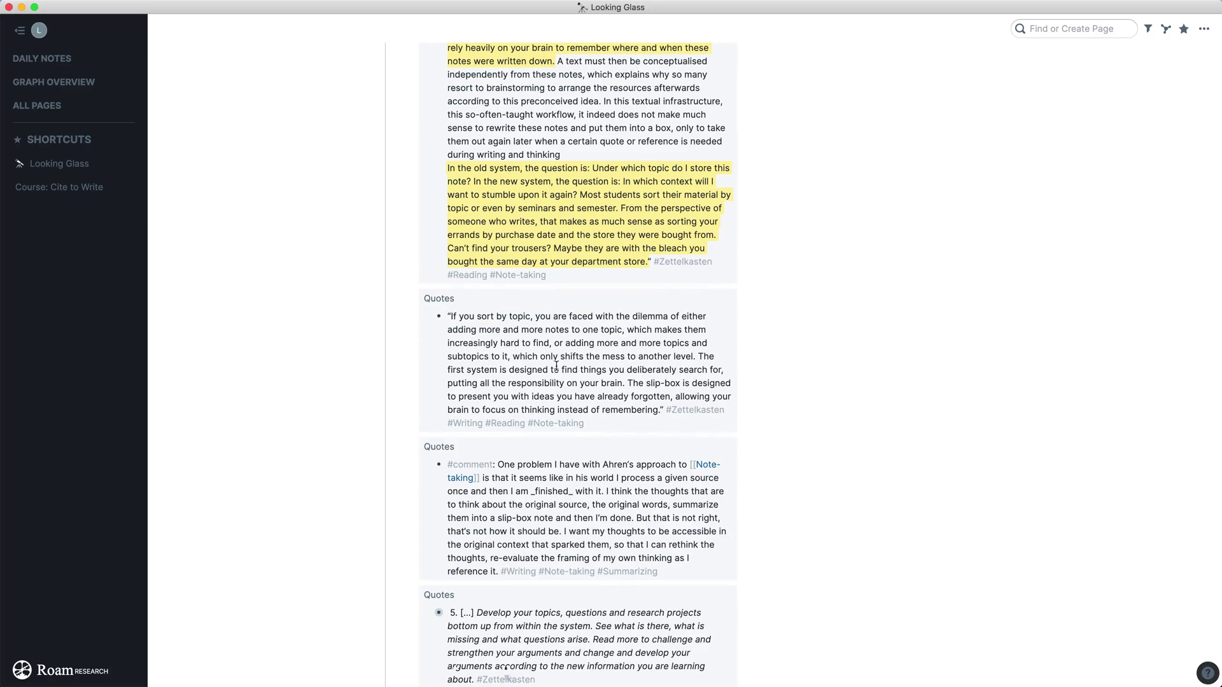
scroll(556, 366, down, 3)
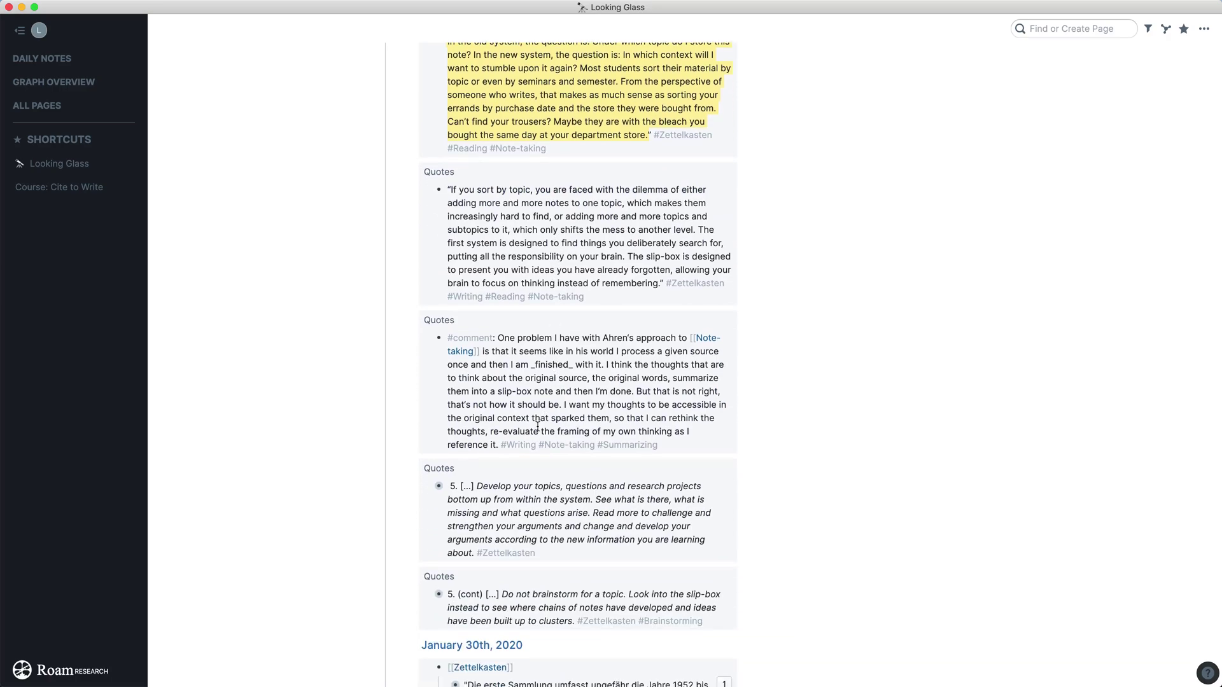
scroll(542, 458, down, 11)
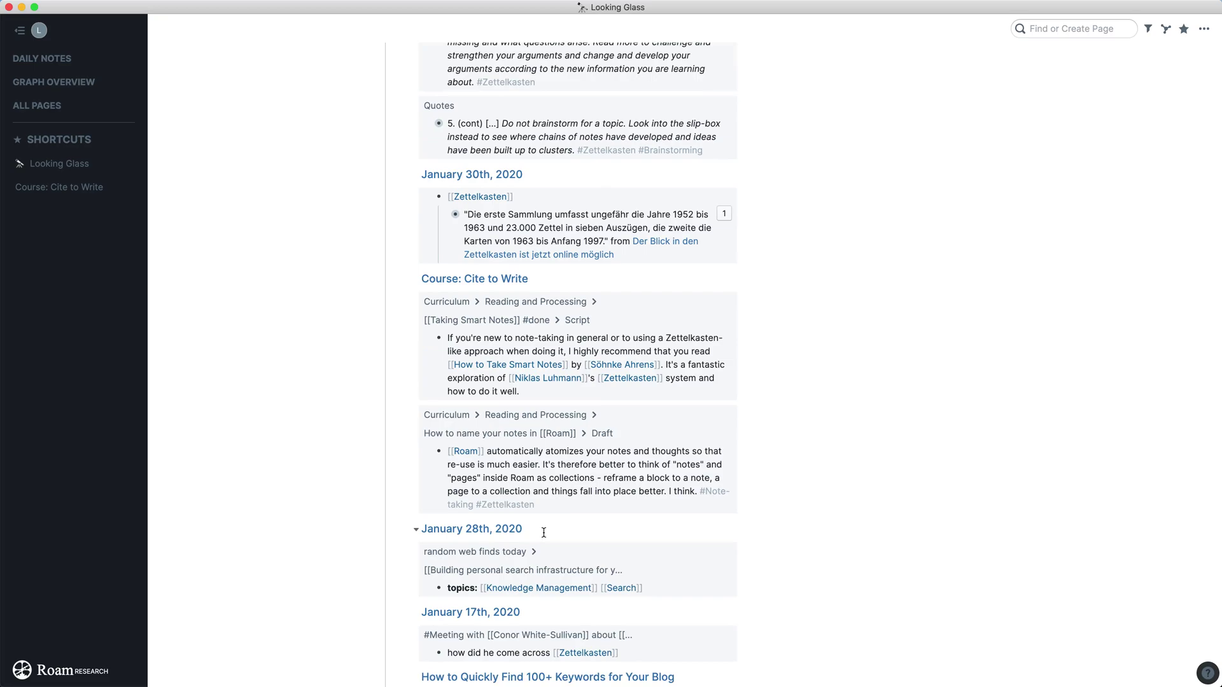
scroll(586, 546, down, 4)
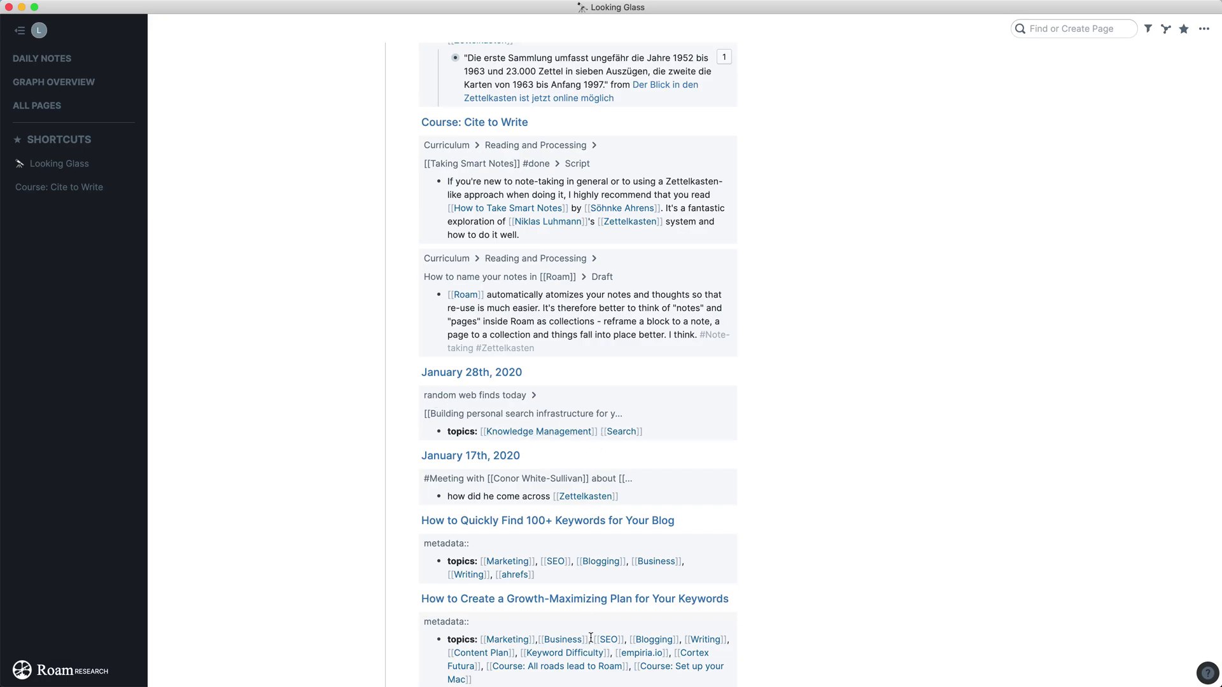
scroll(616, 396, down, 20)
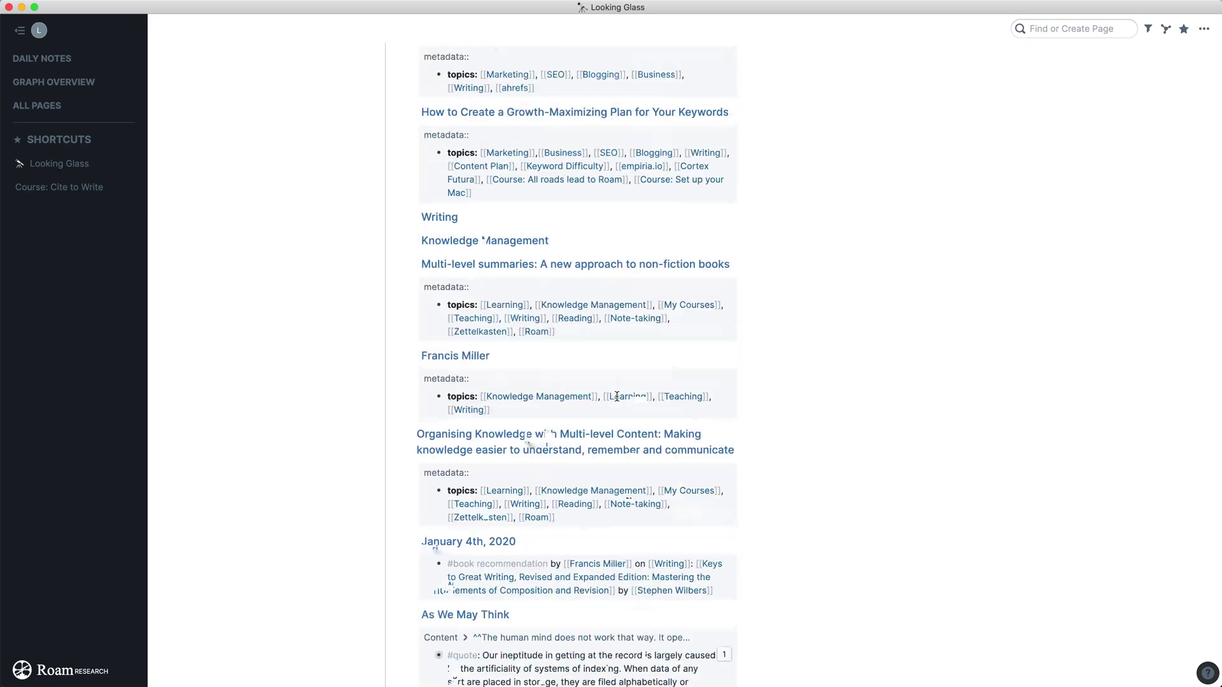
scroll(616, 396, down, 20)
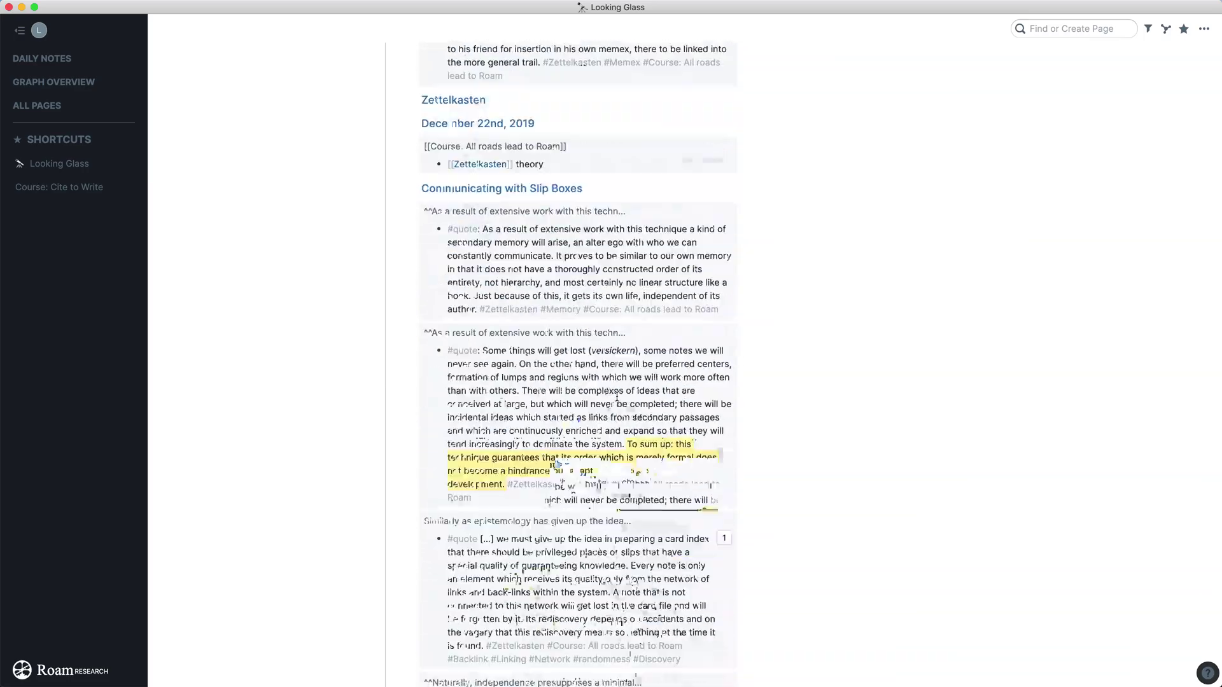
scroll(616, 396, down, 15)
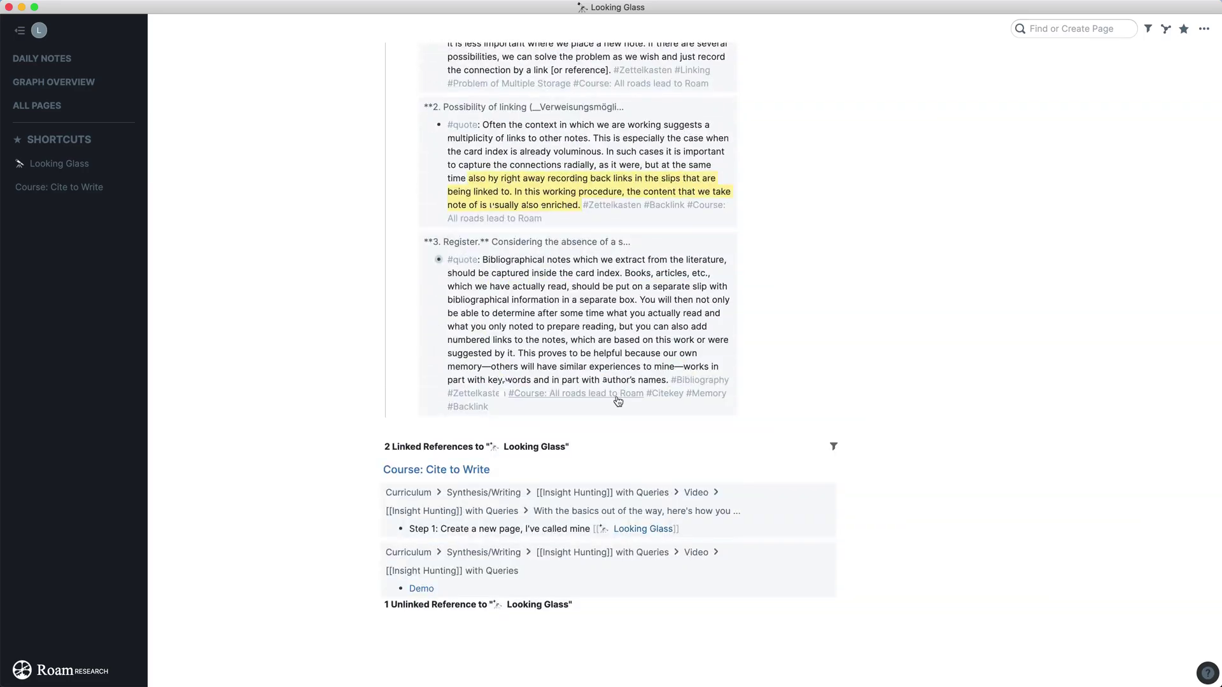
scroll(618, 401, up, 15)
scroll(618, 401, up, 20)
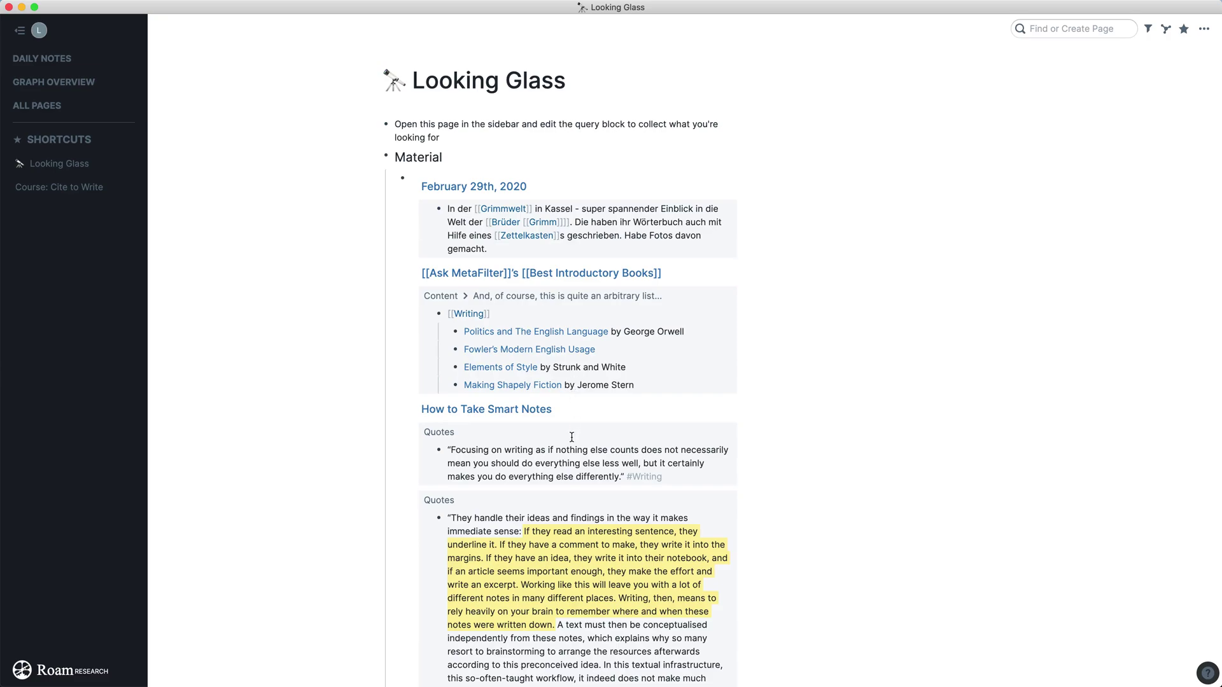
click(641, 478)
scroll(608, 509, down, 10)
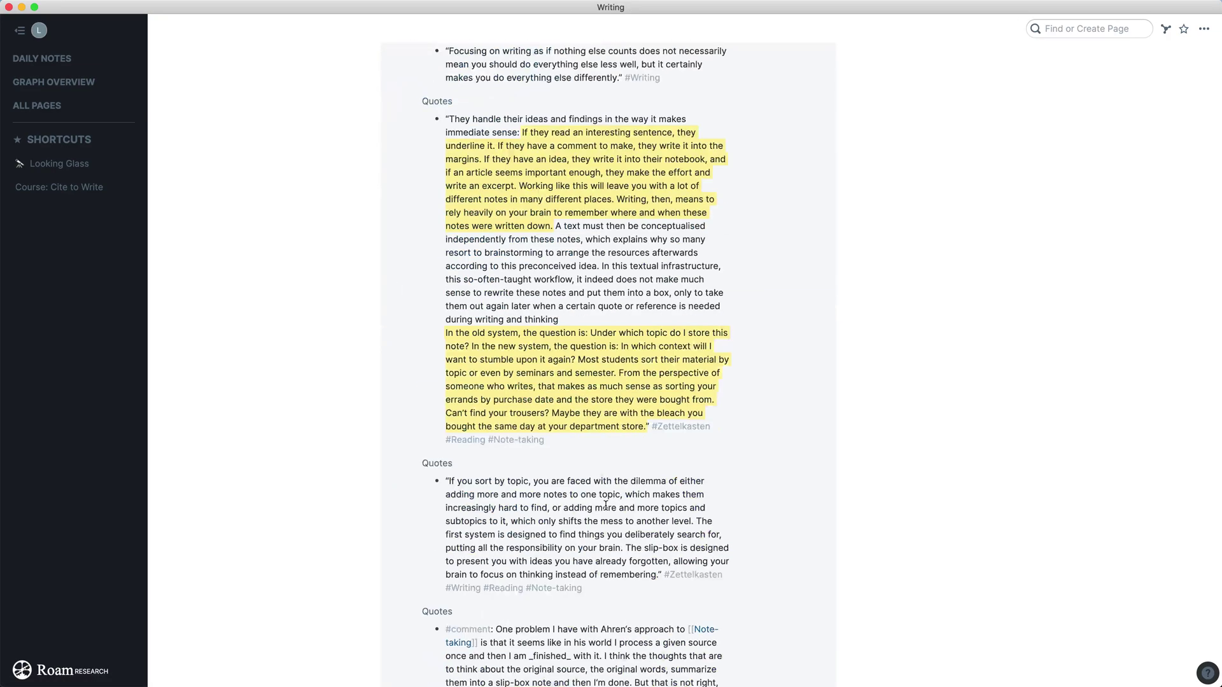
scroll(644, 469, up, 9)
scroll(821, 180, up, 2)
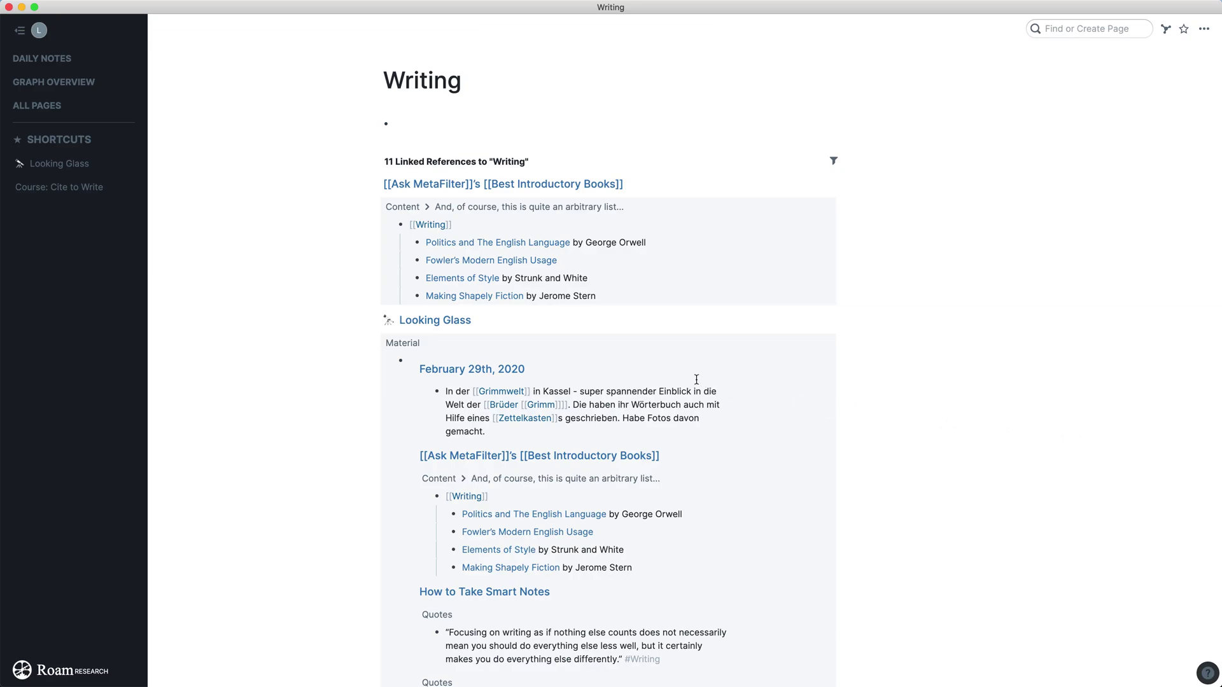
click(74, 165)
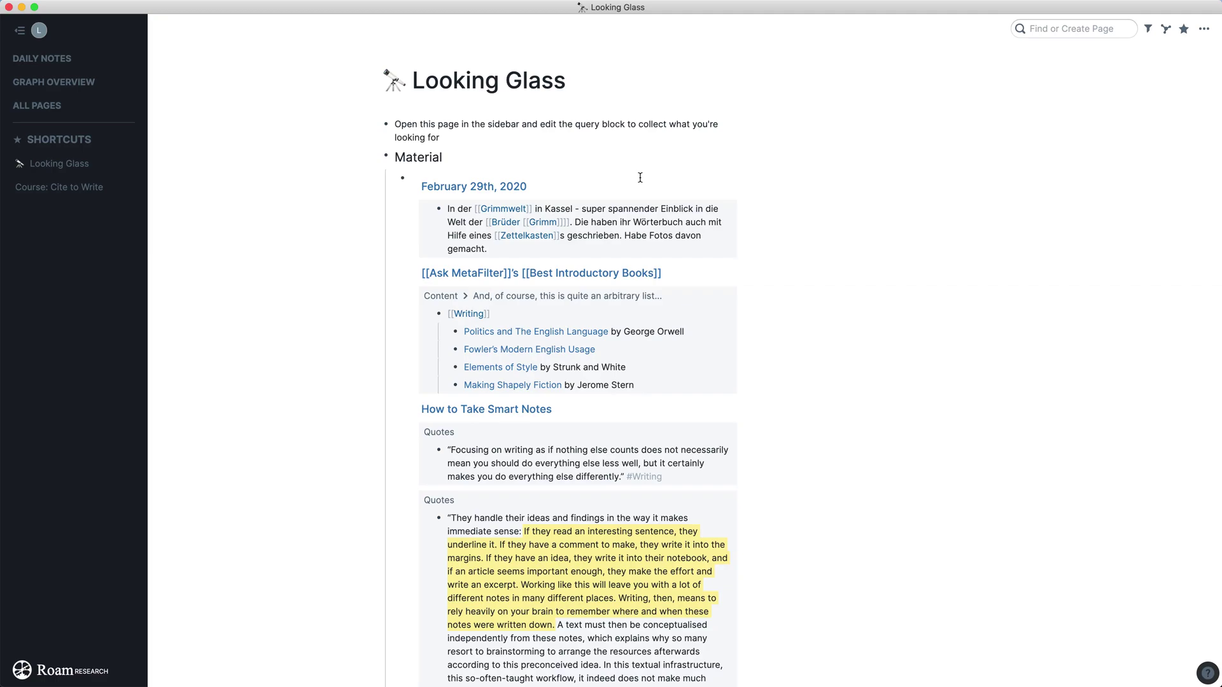
Step: Open Looking Glass in the right sidebar, open Writing, and collapse its Linked References
shift+click(79, 170)
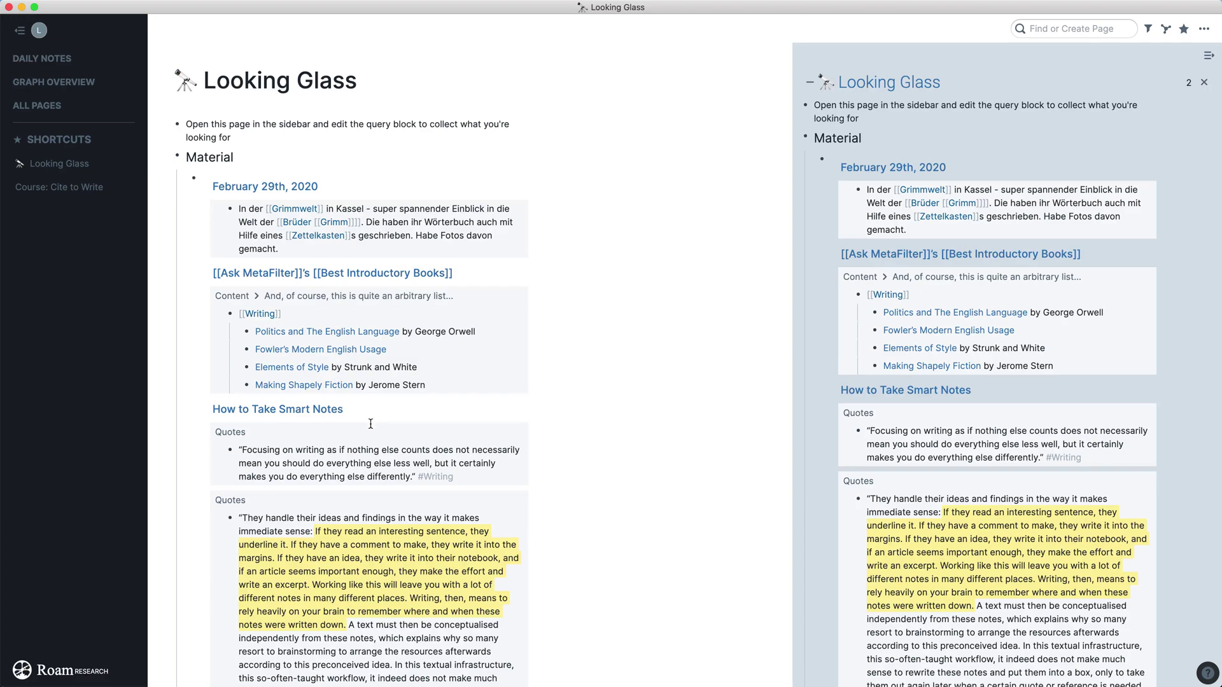
click(263, 314)
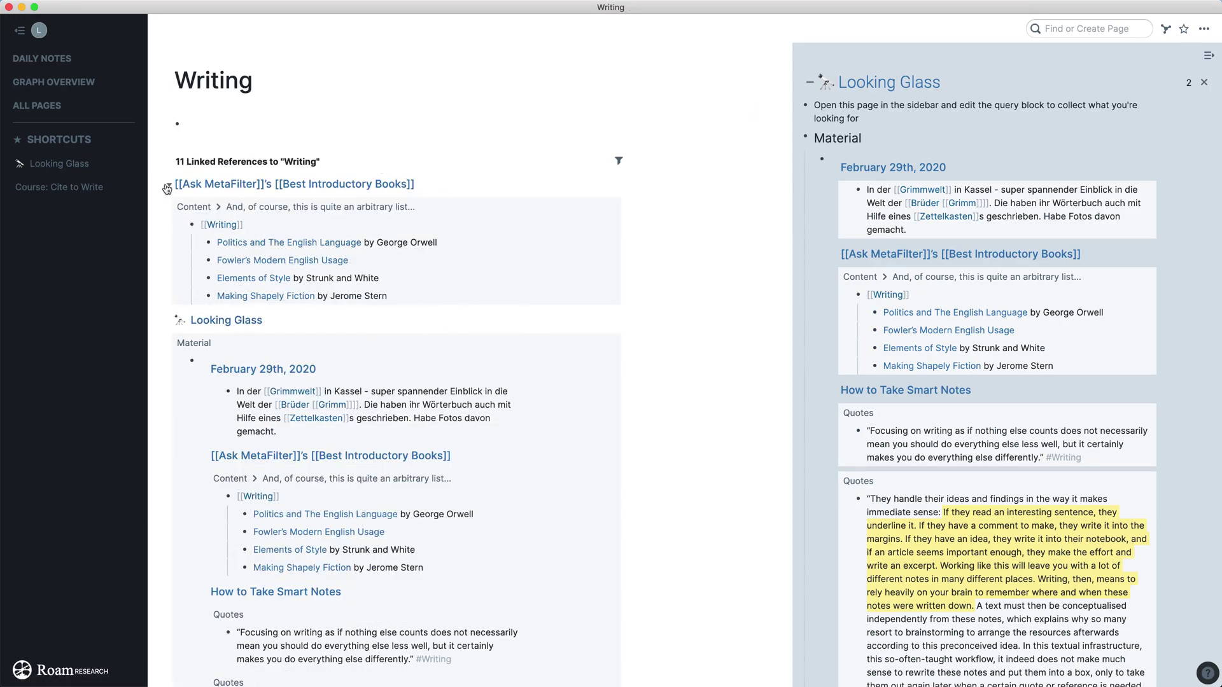
click(169, 163)
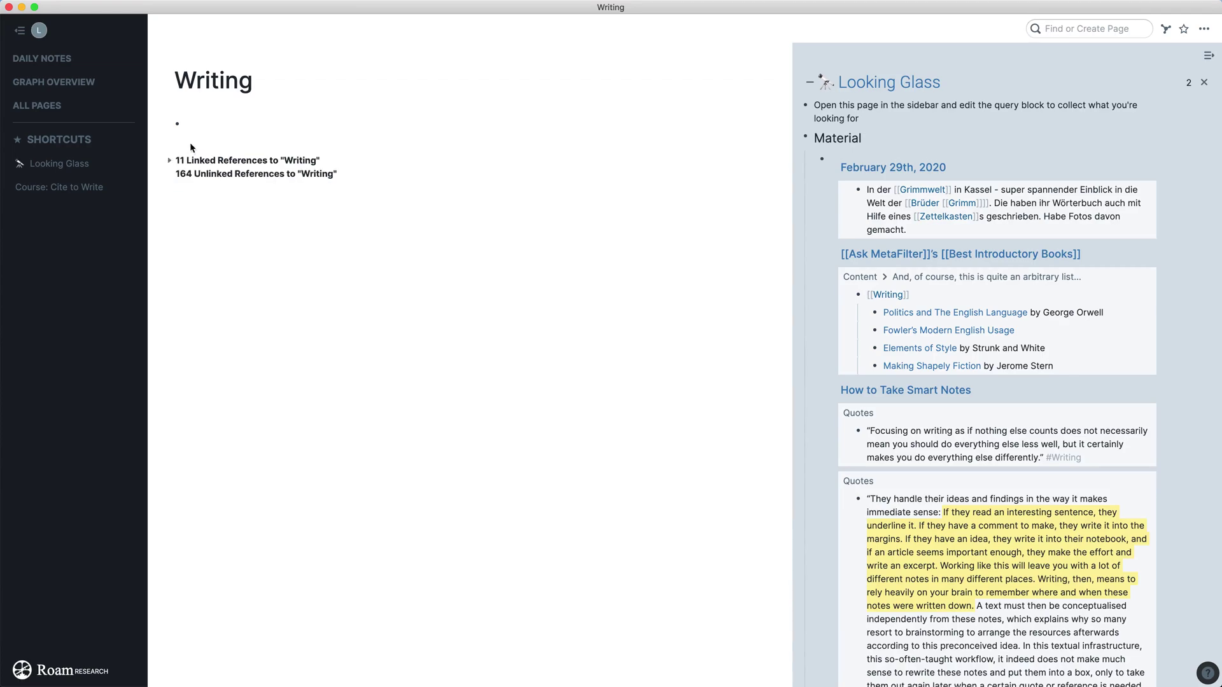
scroll(1007, 322, down, 15)
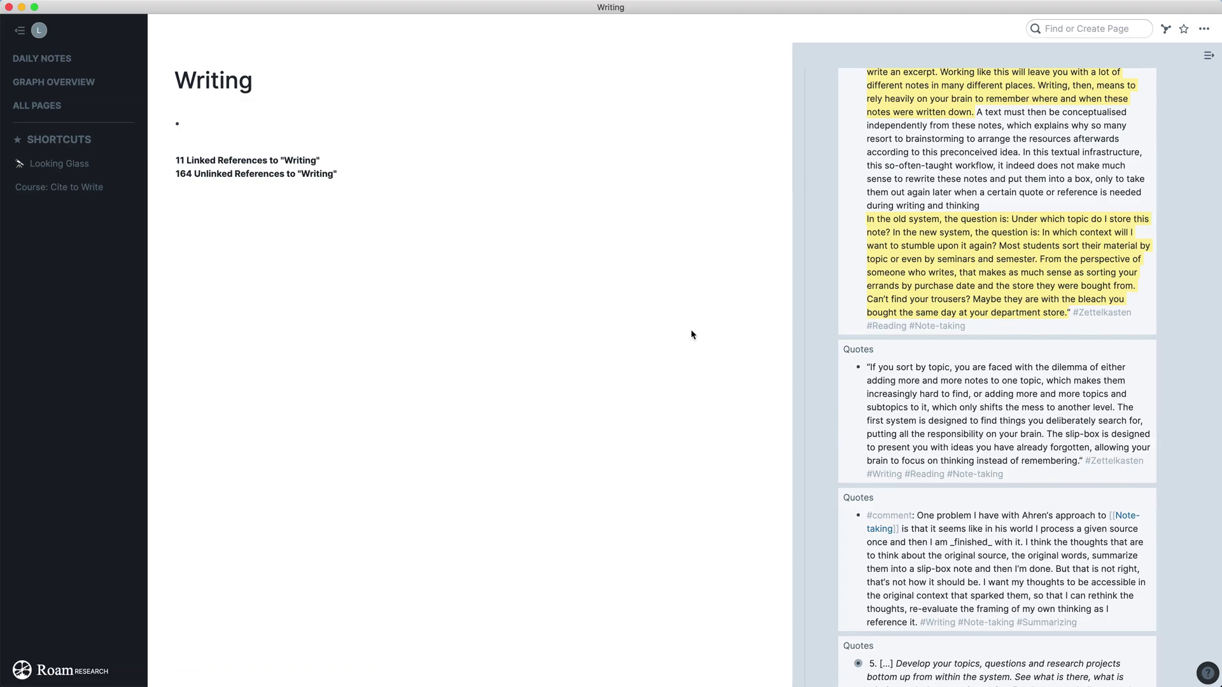
click(1031, 474)
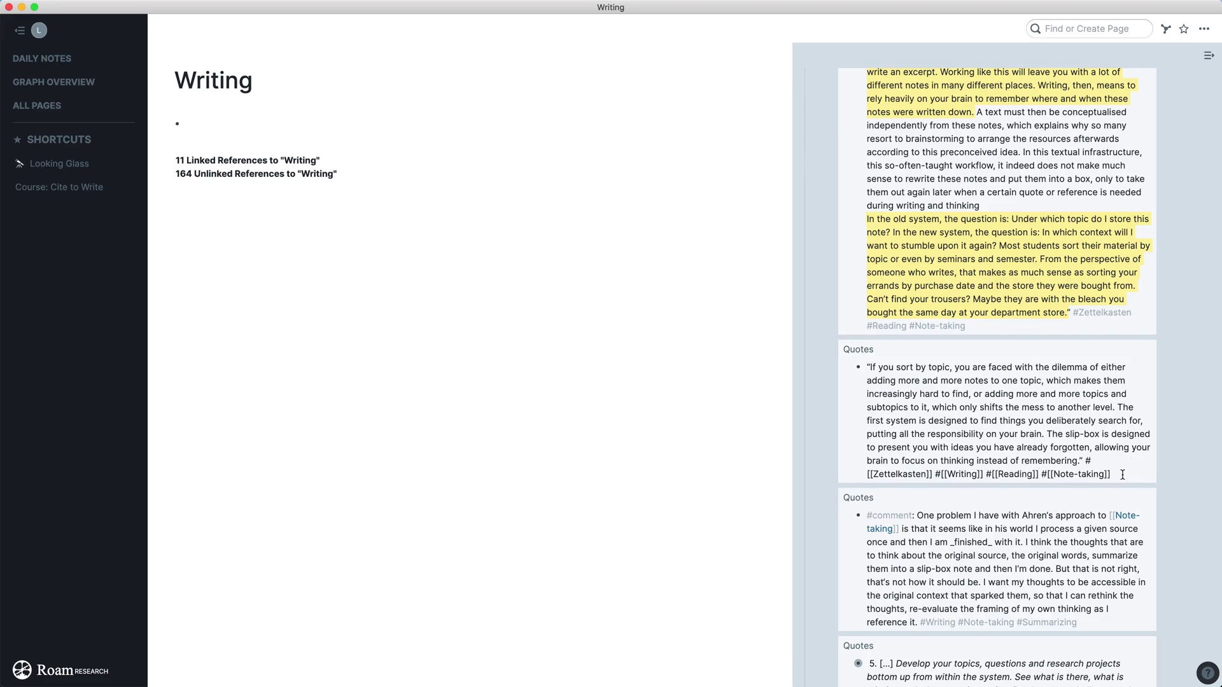
key(Escape)
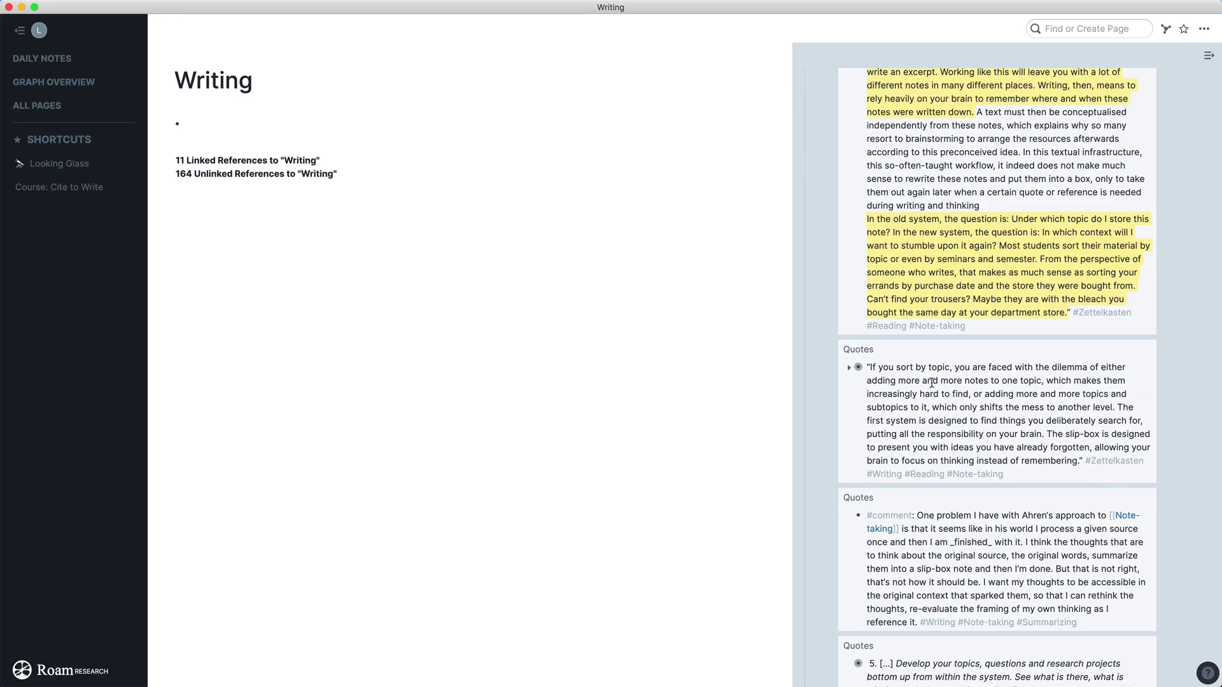
click(849, 368)
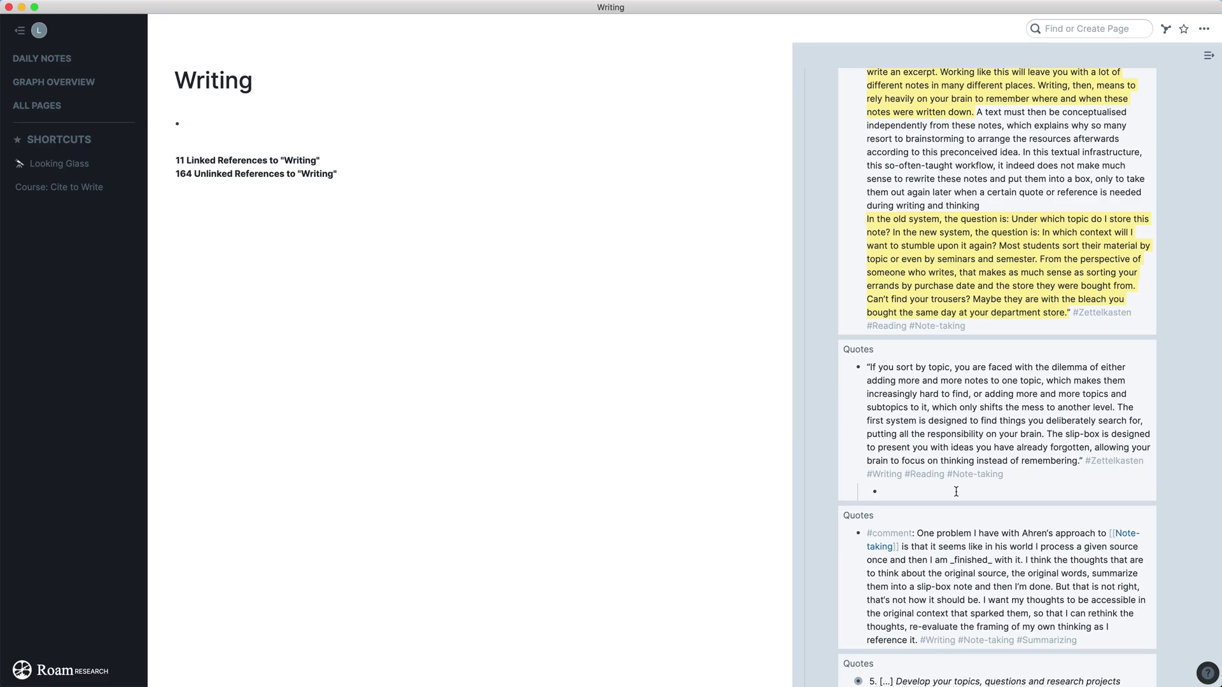
scroll(956, 491, down, 3)
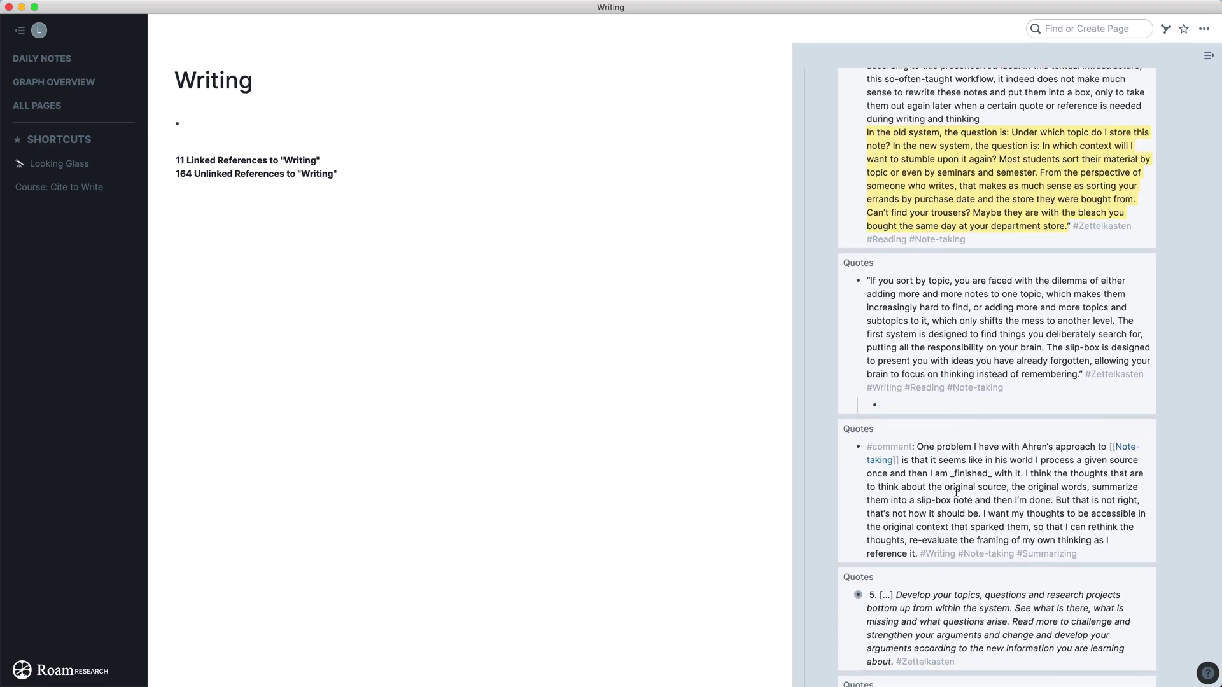
scroll(955, 491, up, 5)
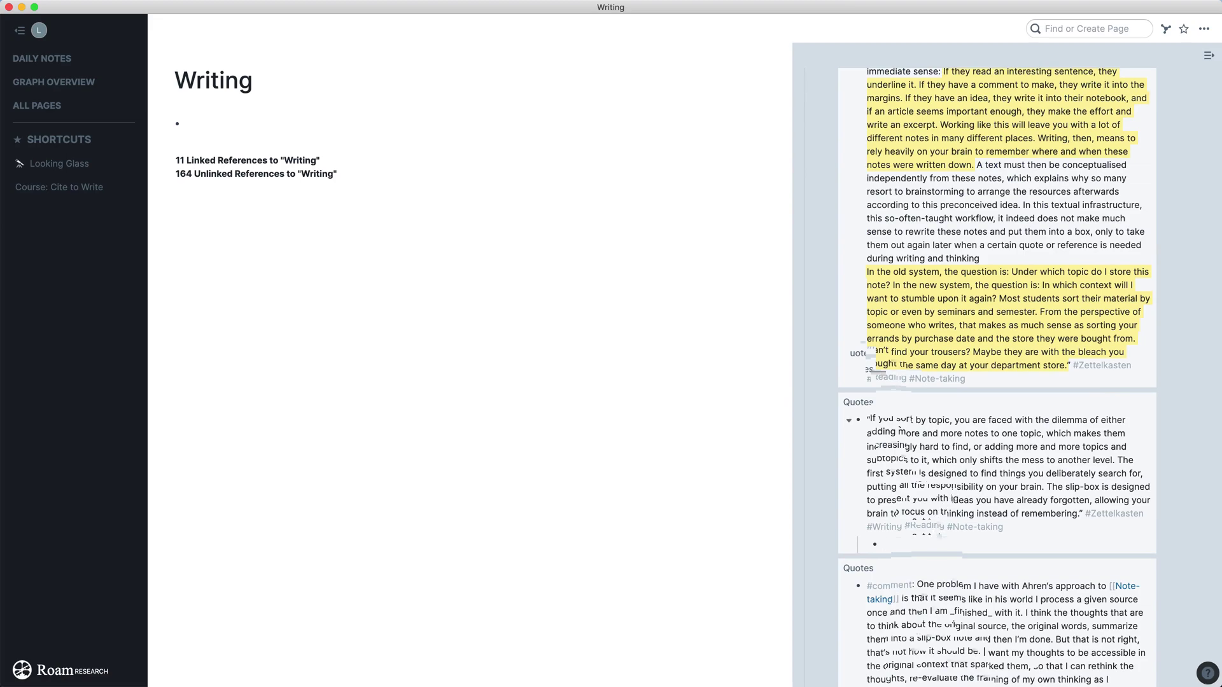
key(BackSpace)
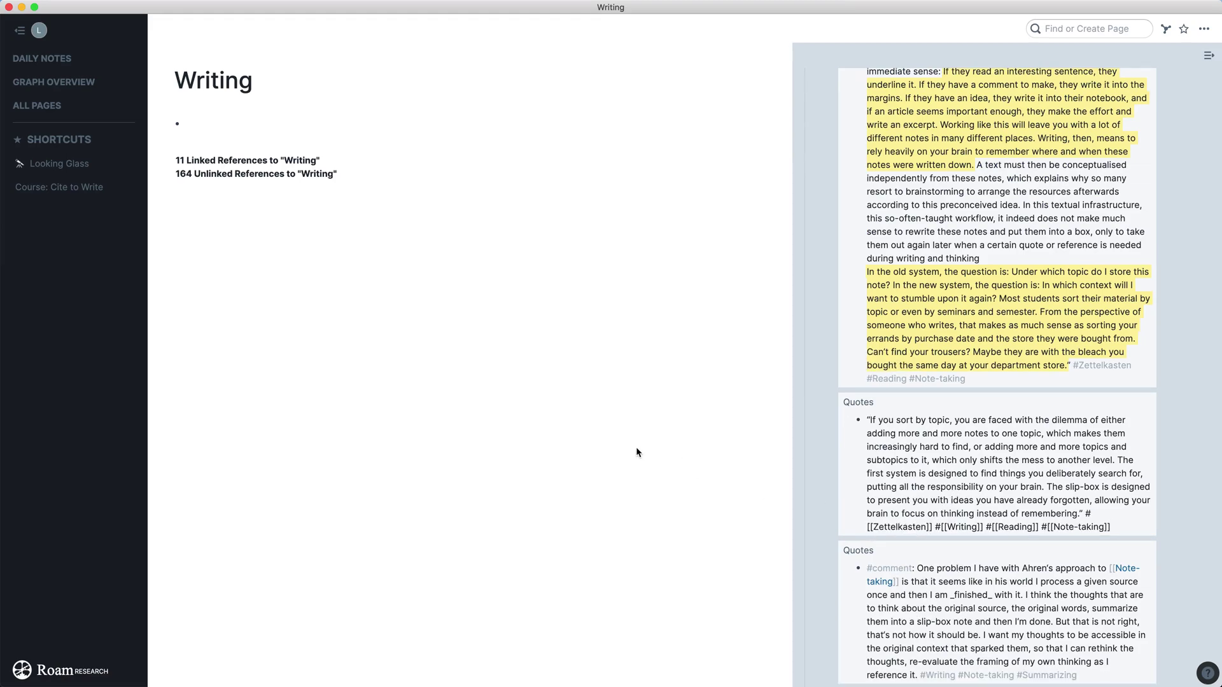
key(Escape)
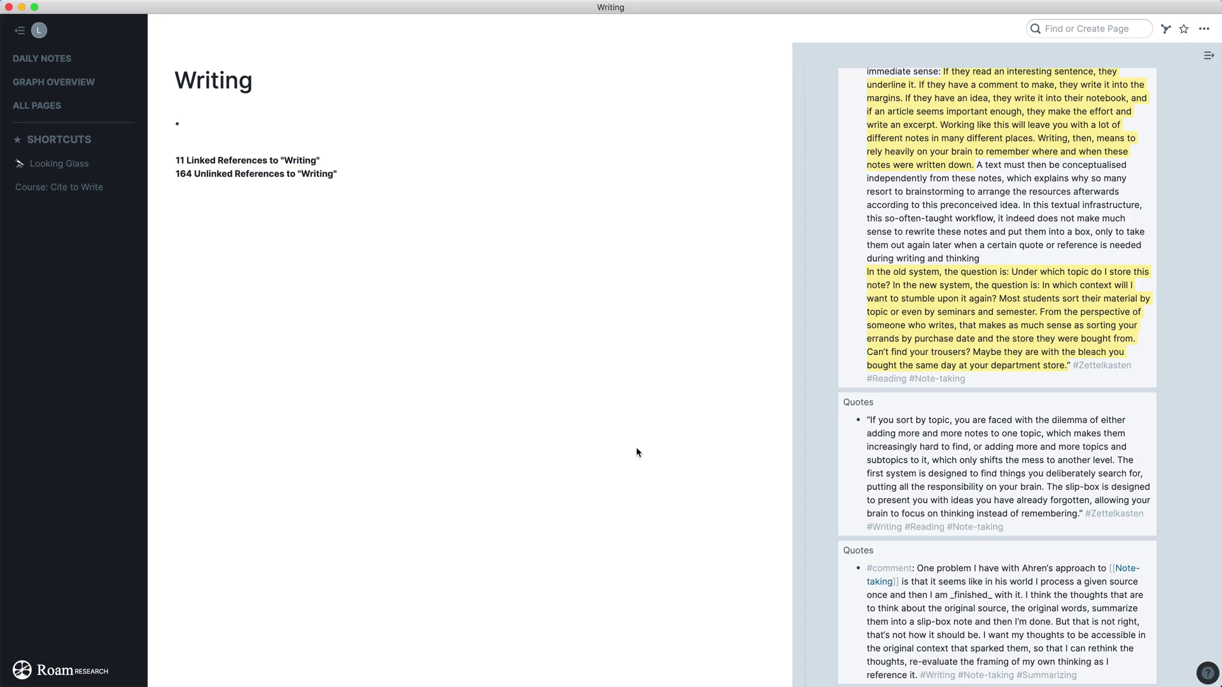
Step: Move Looking Glass to the main pane, close the sidebar, and show its raw Material query
scroll(992, 381, up, 10)
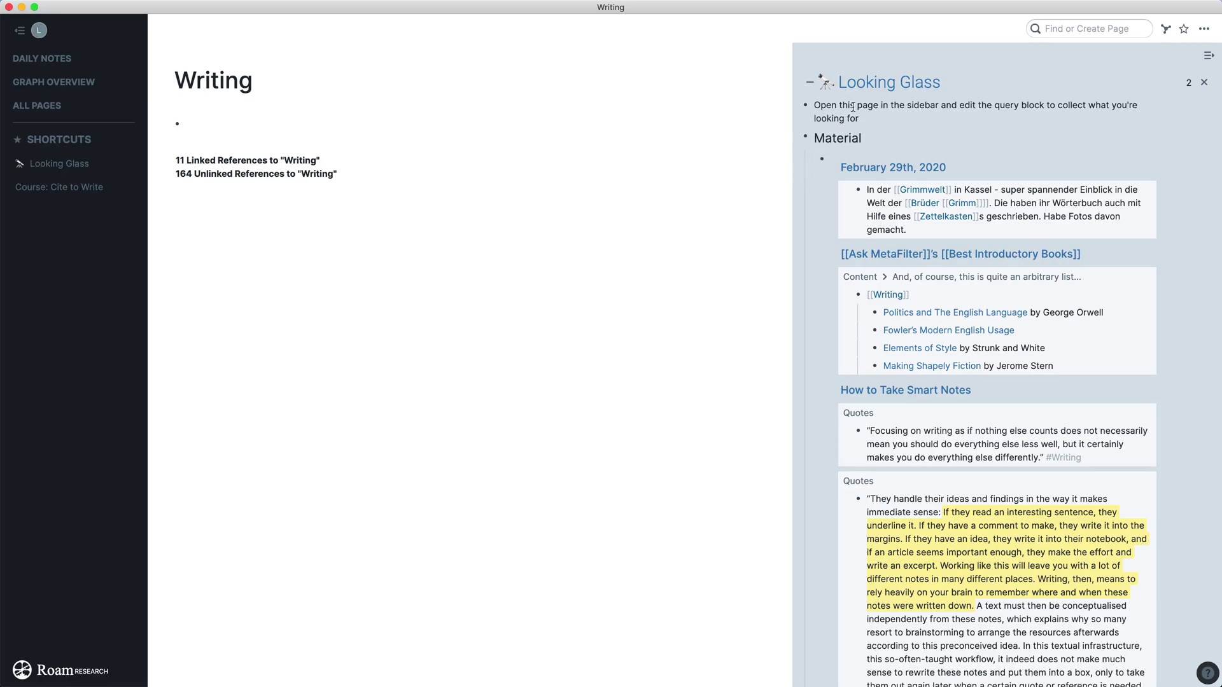
drag(818, 82, 877, 87)
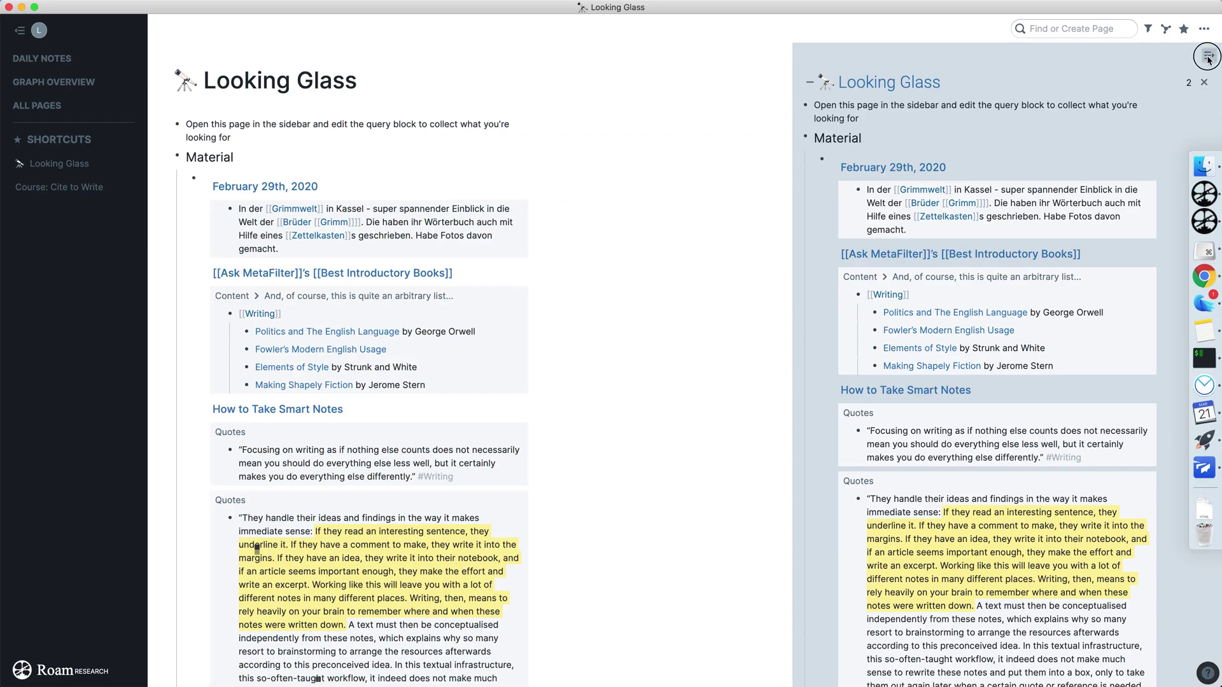
click(1204, 82)
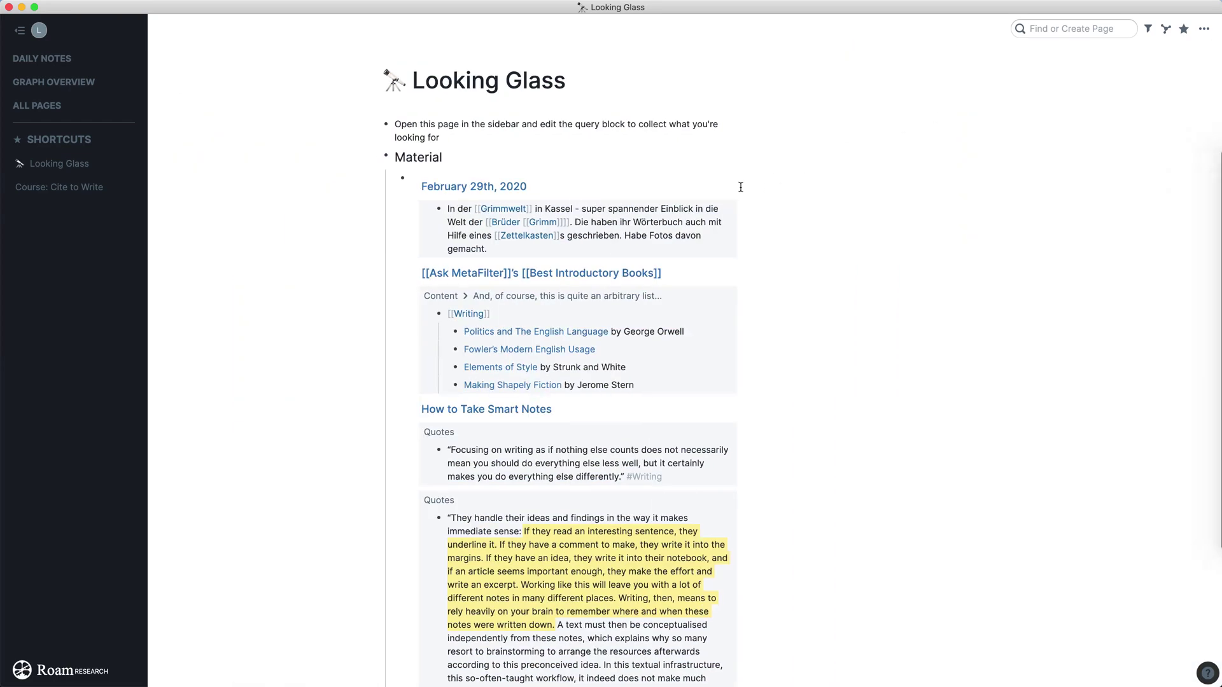
click(605, 178)
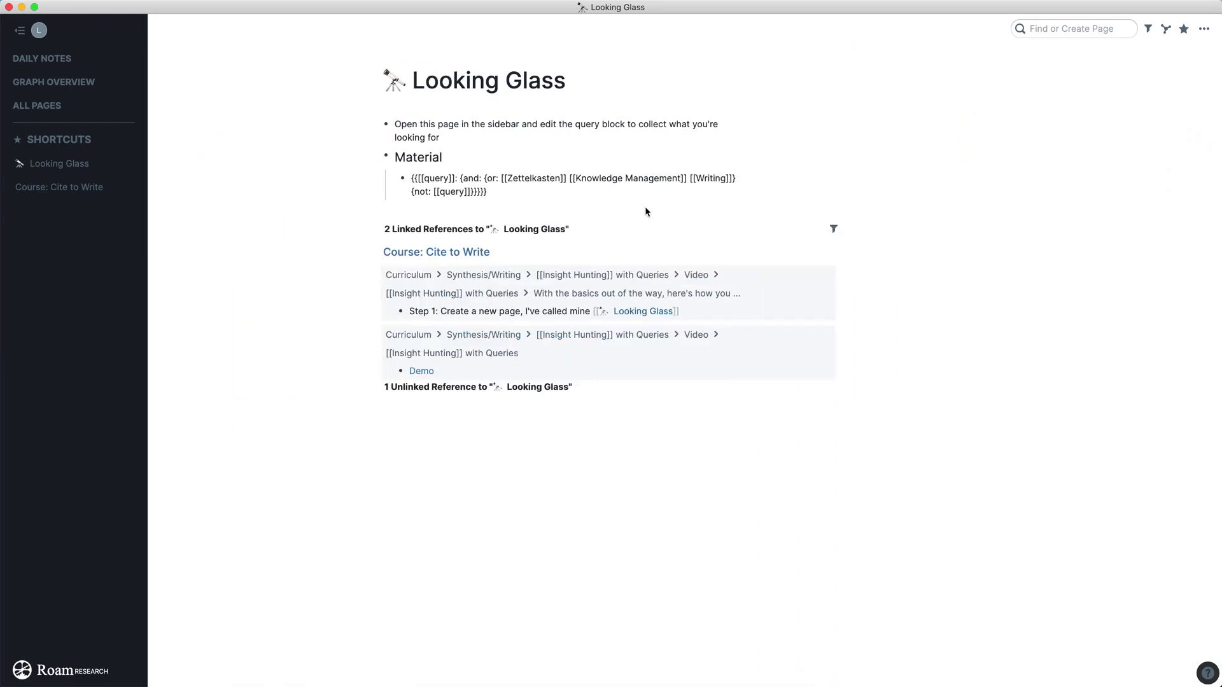